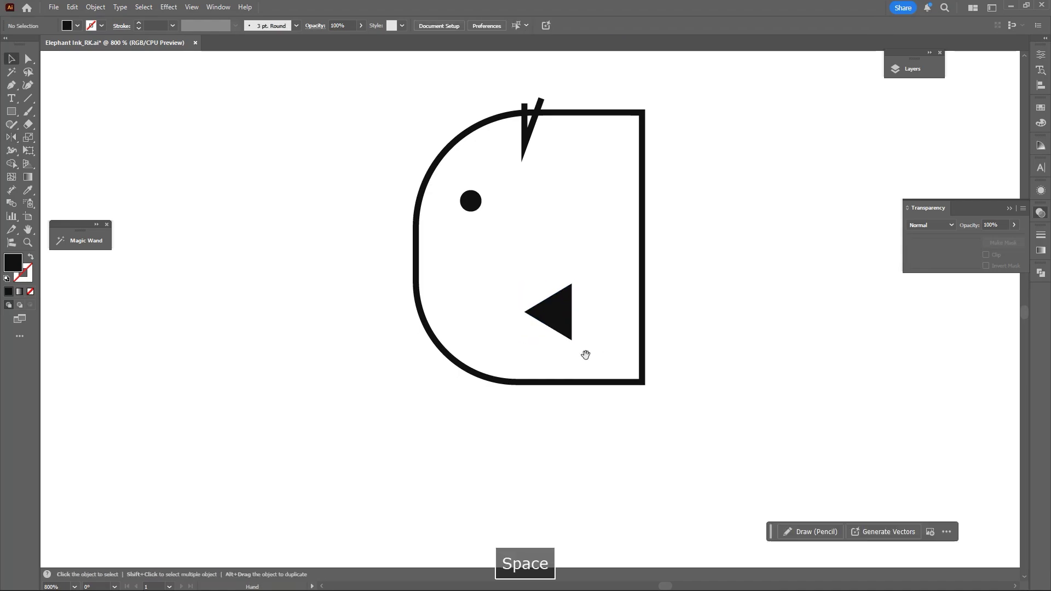
# Draw a curved open tusk path about 16 px wide across the head's lower front edge with the Pen tool, using a black stroke without fill.
pyautogui.moveTo(584, 354); pyautogui.dragTo(628, 370)
pyautogui.press('p')
pyautogui.moveTo(501, 314); pyautogui.dragTo(447, 359)
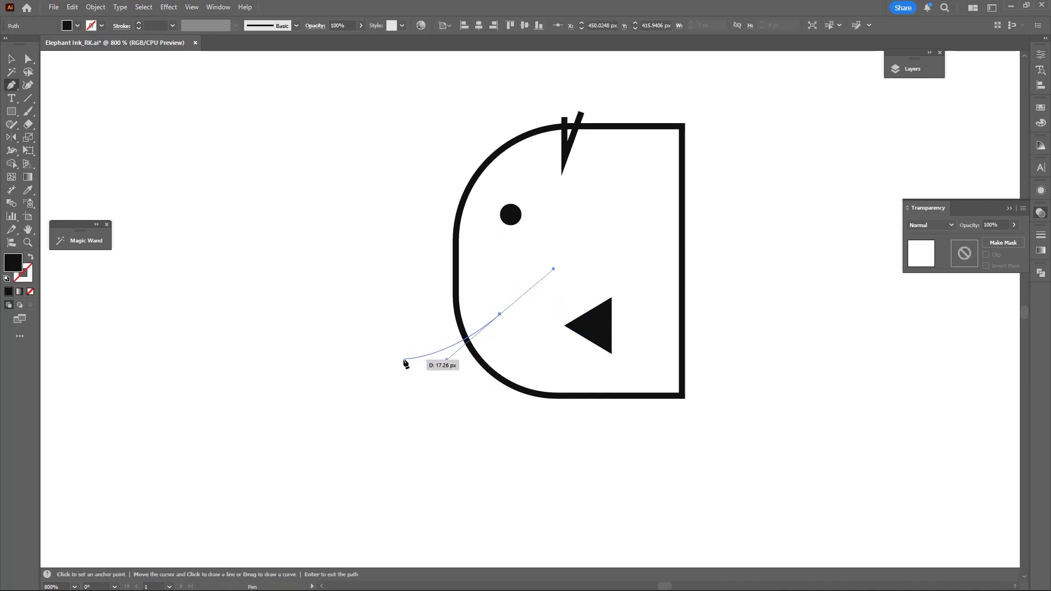
pyautogui.hotkey('shift', 'x')
pyautogui.press('Return')
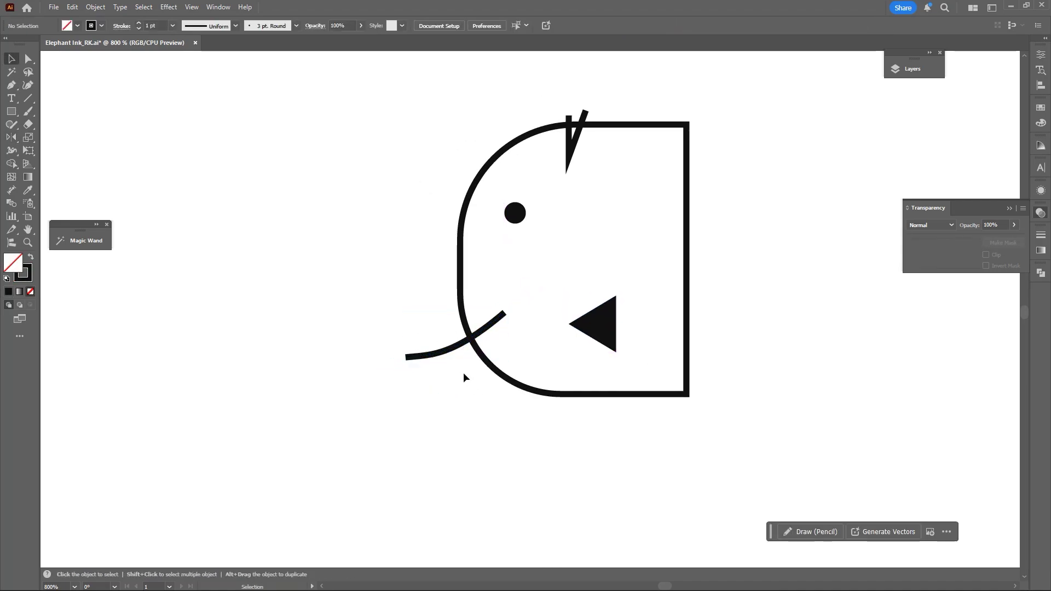
# Deepen the bend of the tusk path by adjusting its curve handle.
pyautogui.press('a')
pyautogui.hotkey('ctrl', '=')
pyautogui.moveTo(450, 356); pyautogui.dragTo(483, 339)
pyautogui.click(601, 339)
# Cut the V-shaped ear notch out of the head outline's upper edge, removing the leftover line ends and rounding the notch's rear corner.
pyautogui.scroll(-2, 559, 338)
pyautogui.press('space')
pyautogui.moveTo(558, 338); pyautogui.dragTo(506, 392)
pyautogui.scroll(1, 507, 391)
pyautogui.click(547, 192)
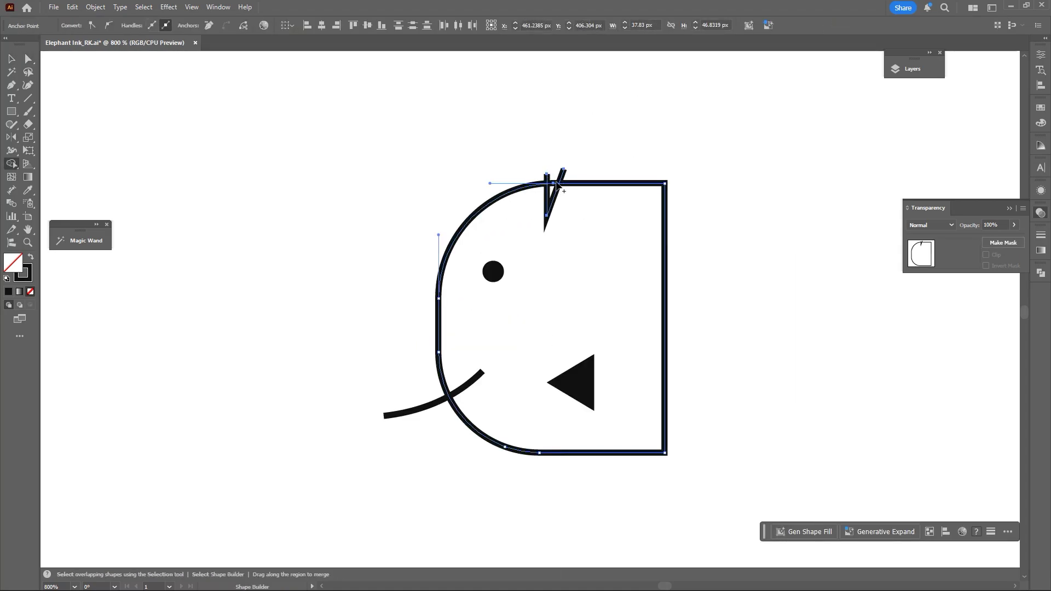
pyautogui.press('v')
pyautogui.press('a')
pyautogui.moveTo(582, 156)
pyautogui.mouseDown()
pyautogui.moveTo(523, 180)
pyautogui.moveTo(585, 212)
pyautogui.mouseUp()
pyautogui.press('Delete')
# Swap the head's black stroke to a solid fill and recolour the eye circle white.
pyautogui.hotkey('shift', 'x')
pyautogui.press('v')
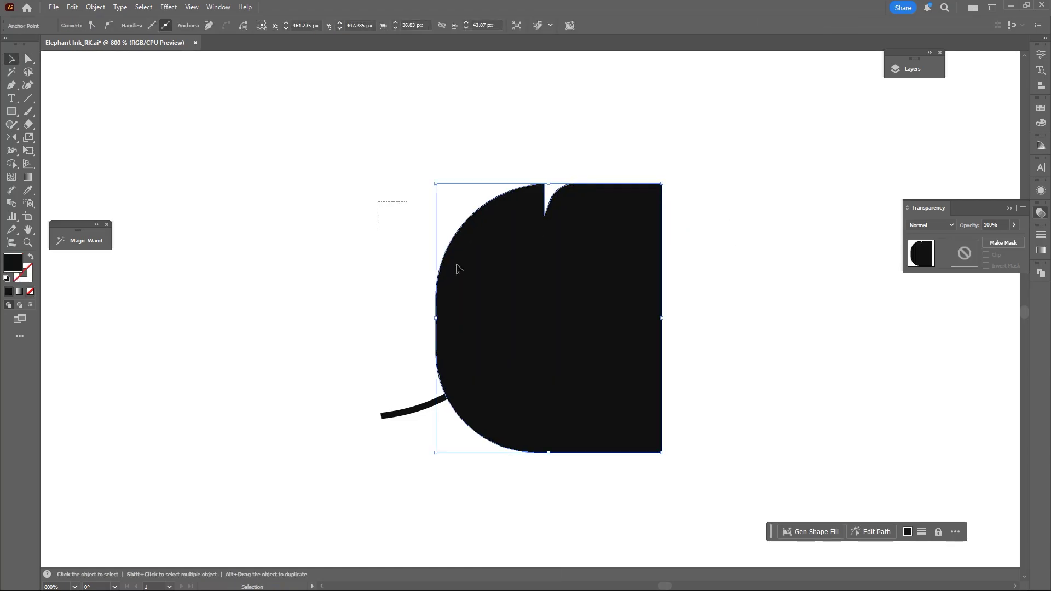
pyautogui.click(491, 271)
pyautogui.press('i')
pyautogui.click(381, 255)
pyautogui.press('v')
pyautogui.click(385, 308)
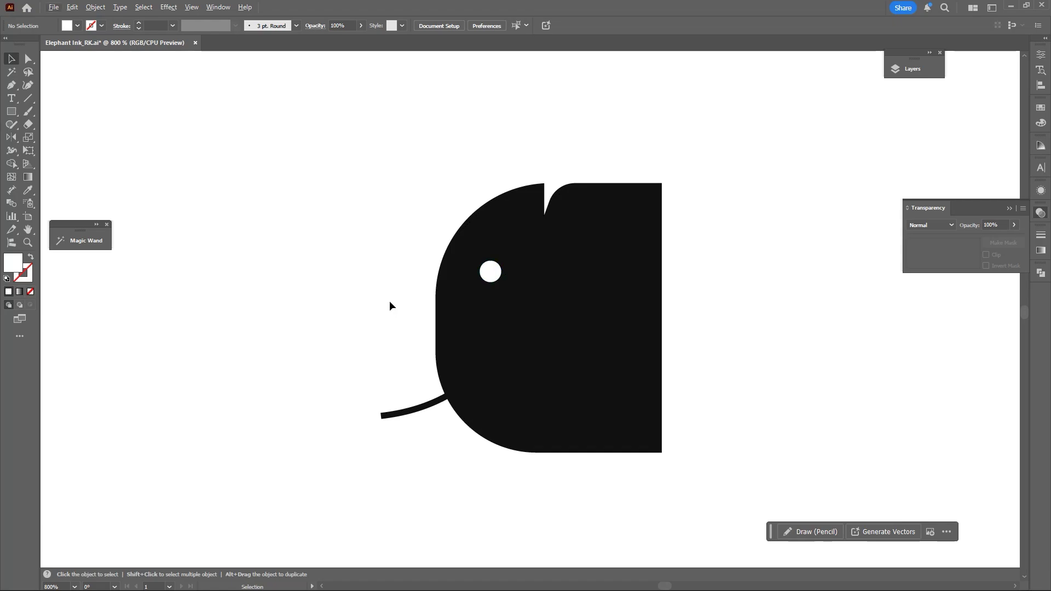
# Recolour the tusk path with a white fill and no stroke by sampling the blank canvas.
pyautogui.hotkey('ctrl', '-')
pyautogui.click(377, 363)
pyautogui.hotkey('ctrl', '+')
pyautogui.hotkey('ctrl', '+')
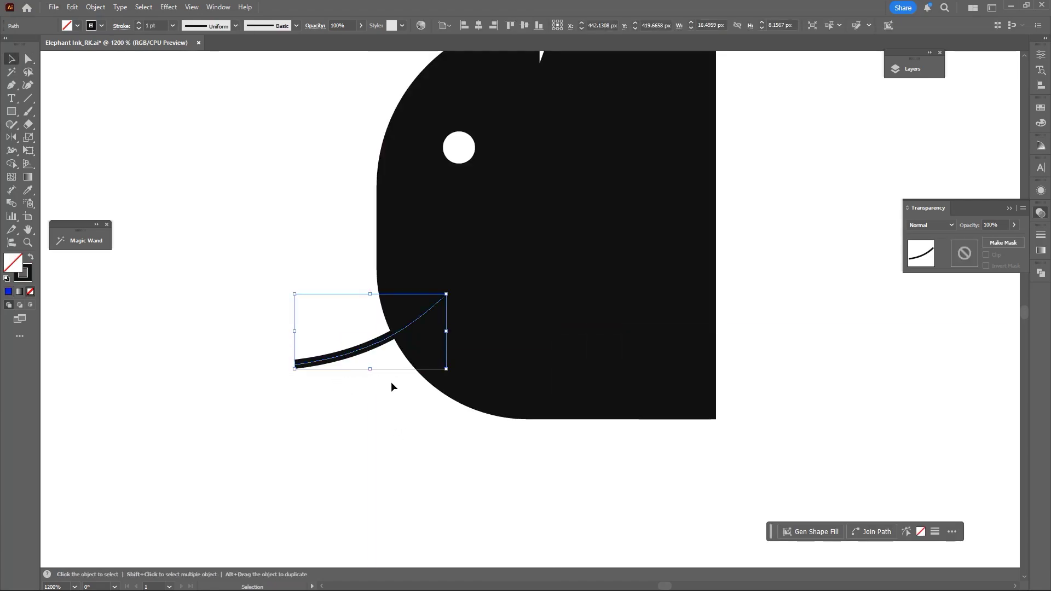
pyautogui.press('i')
pyautogui.click(383, 404)
pyautogui.press('space')
pyautogui.press('v')
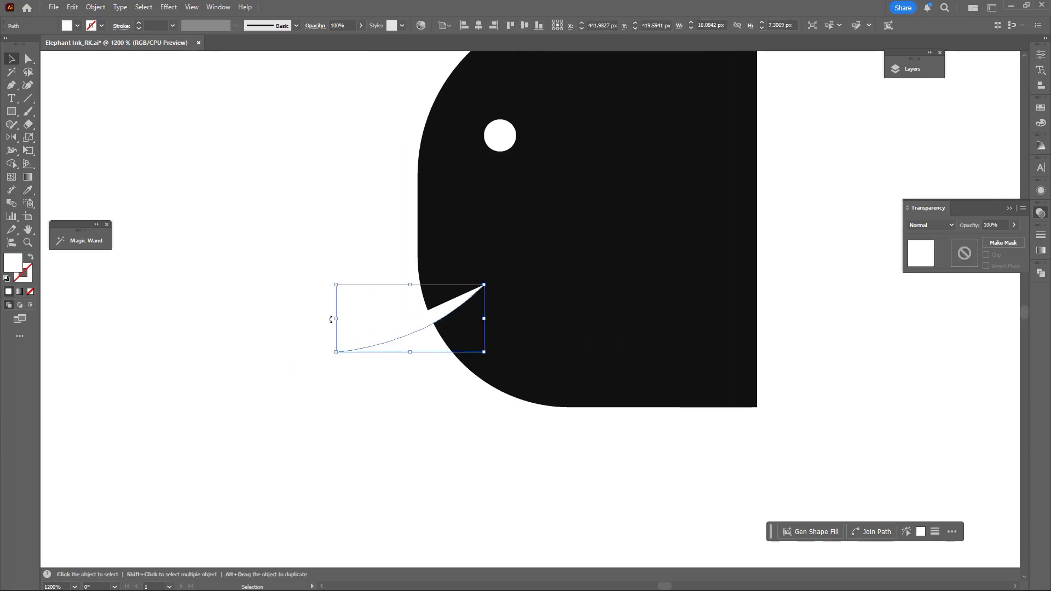
# Narrow the tusk path from its outer end to about 12.7 px wide.
pyautogui.moveTo(330, 319); pyautogui.dragTo(368, 319)
pyautogui.press('space')
pyautogui.moveTo(405, 349)
pyautogui.mouseDown()
pyautogui.moveTo(410, 373)
pyautogui.moveTo(435, 362)
pyautogui.moveTo(383, 374)
pyautogui.mouseUp()
pyautogui.hotkey('ctrl', '-')
pyautogui.press('space')
# Swap the tusk's white fill to its stroke and apply a tapered width profile.
pyautogui.hotkey('shift', 'x')
pyautogui.click(235, 27)
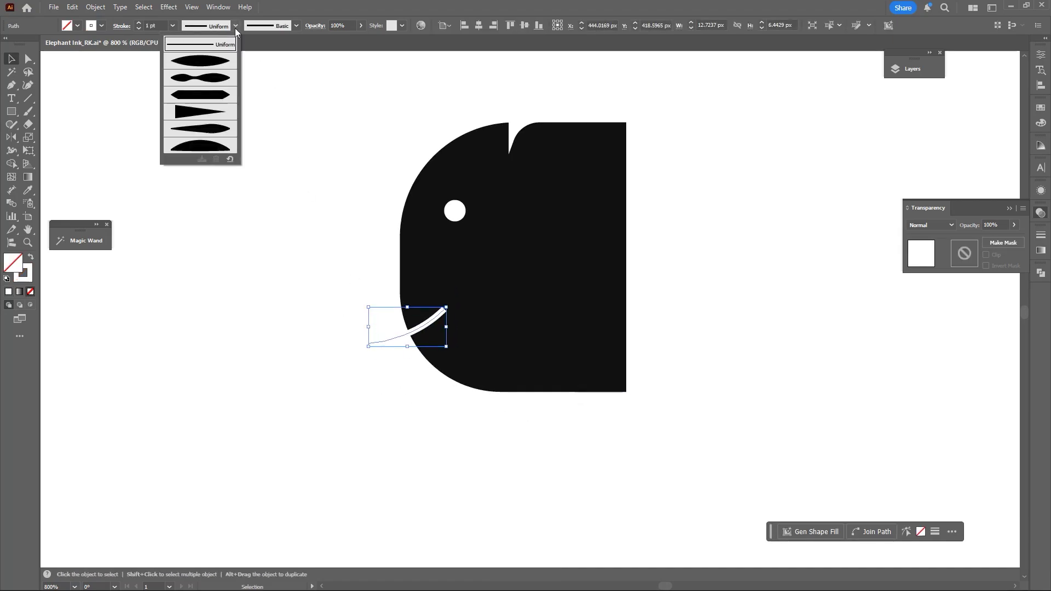
pyautogui.click(216, 108)
pyautogui.click(394, 368)
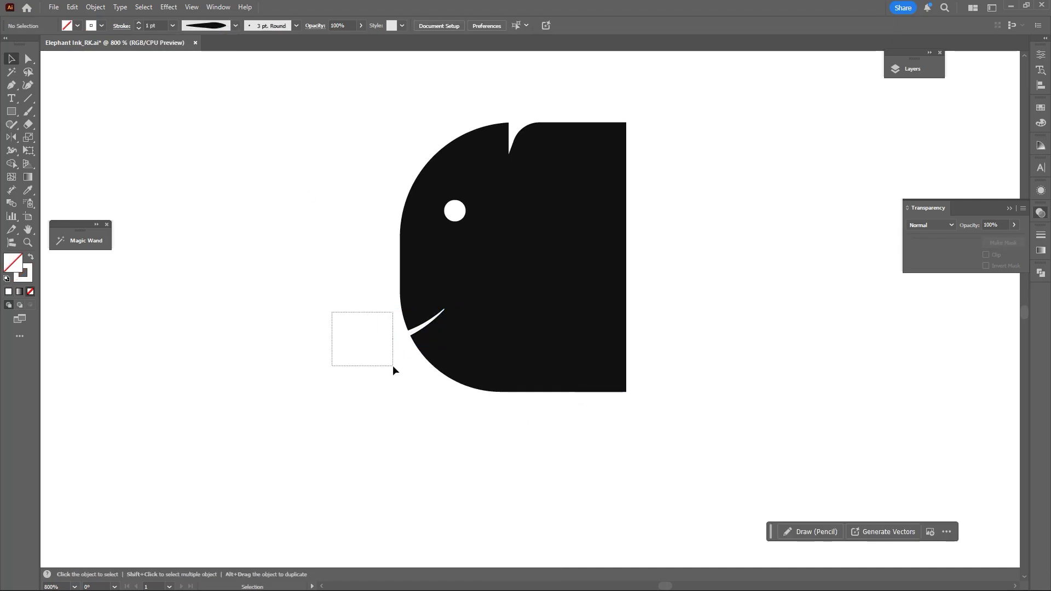
# Undo the last tusk change and edit the path's inner endpoint with the Pen tool.
pyautogui.hotkey('ctrl', 'z')
pyautogui.press('p')
pyautogui.click(444, 309)
pyautogui.press('v')
pyautogui.click(406, 387)
# Delete the black triangle inside the head and select the head together with the overlapping nib path.
pyautogui.press('space')
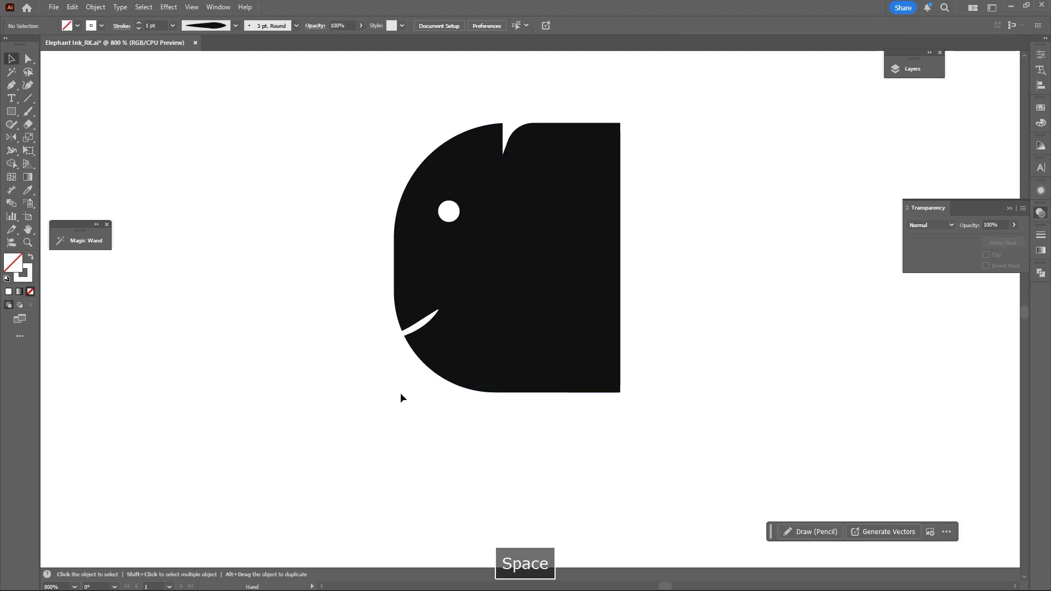
pyautogui.moveTo(458, 402); pyautogui.dragTo(434, 380)
pyautogui.click(521, 314)
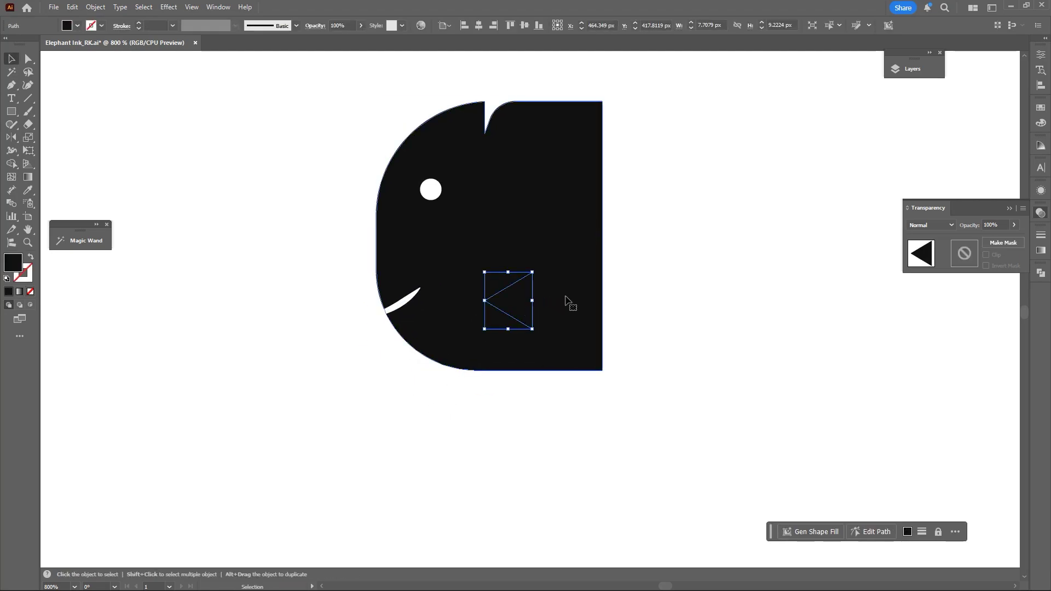
pyautogui.press('Delete')
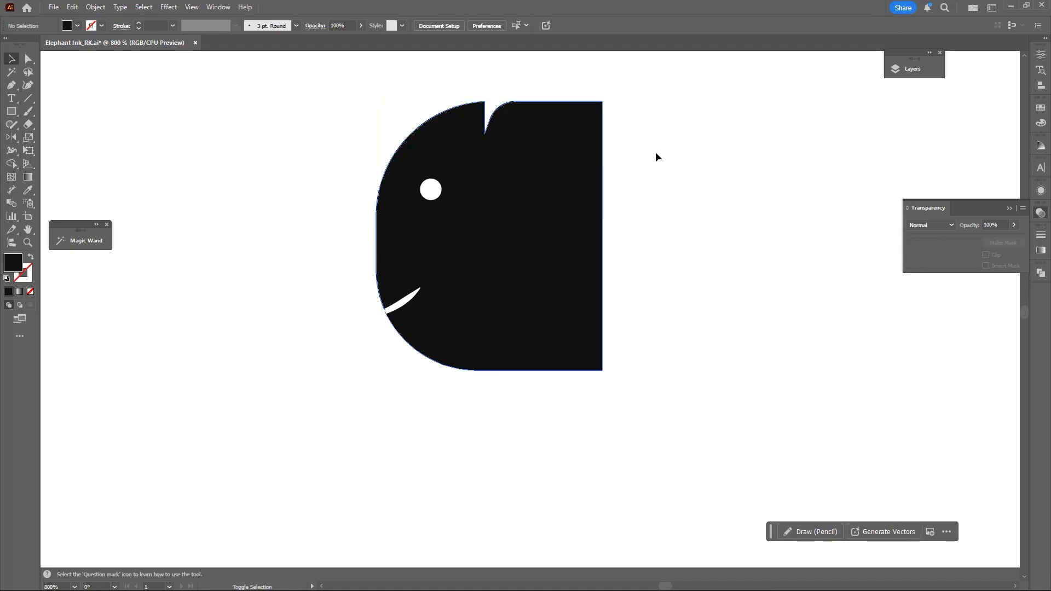
pyautogui.moveTo(677, 181); pyautogui.dragTo(496, 401)
pyautogui.press('a')
pyautogui.click(589, 313)
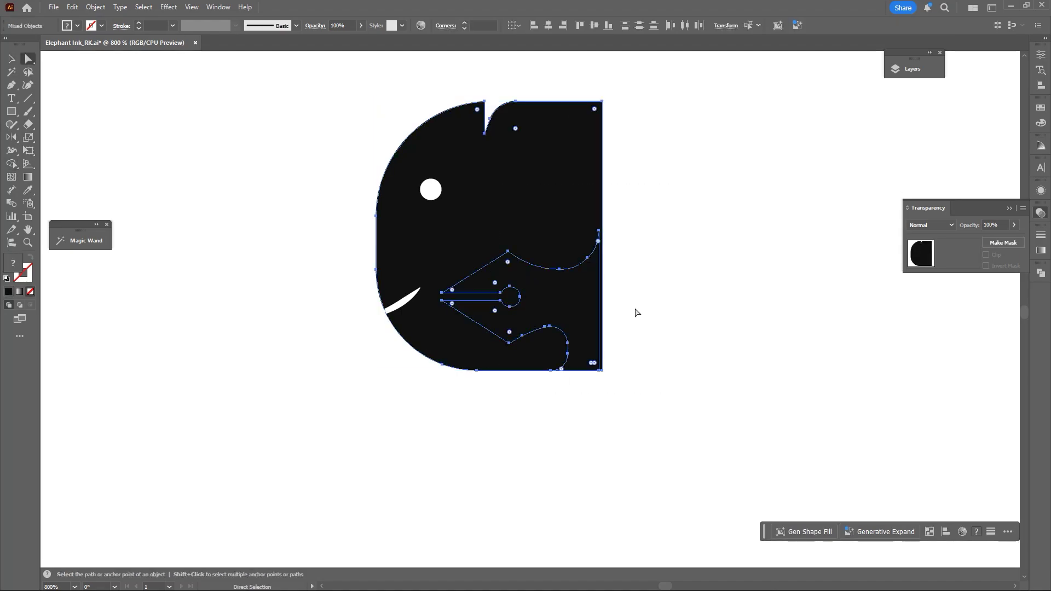
# Check the overlapping paths in Outline view and cut the nib and trunk opening out of the head with the Shape Builder tool.
pyautogui.hotkey('ctrl', 'y')
pyautogui.scroll(3, 596, 293)
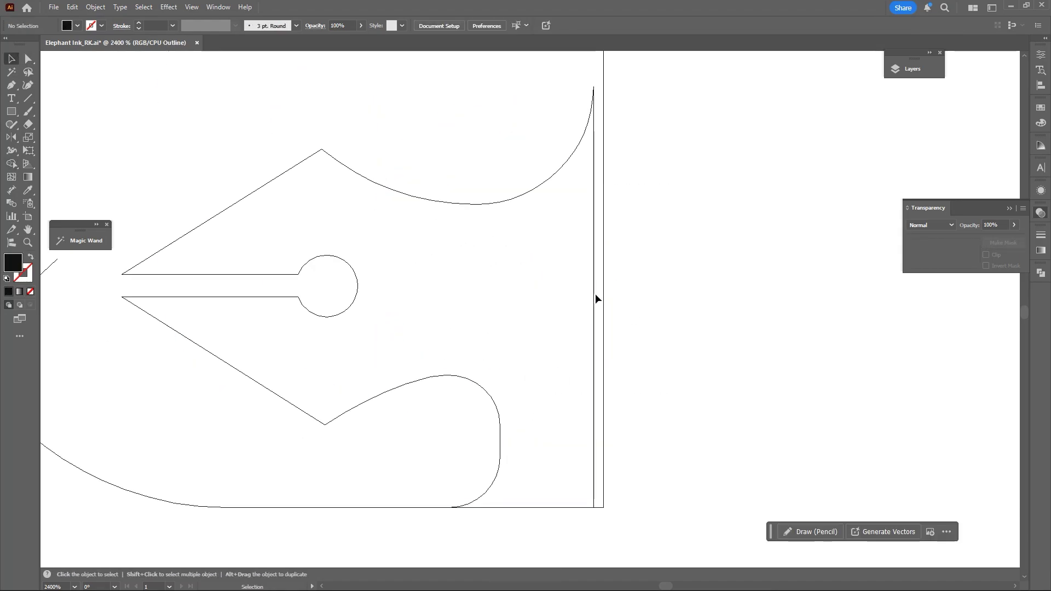
pyautogui.press('v')
pyautogui.click(602, 295)
pyautogui.scroll(-3, 615, 325)
pyautogui.hotkey('ctrl', 'y')
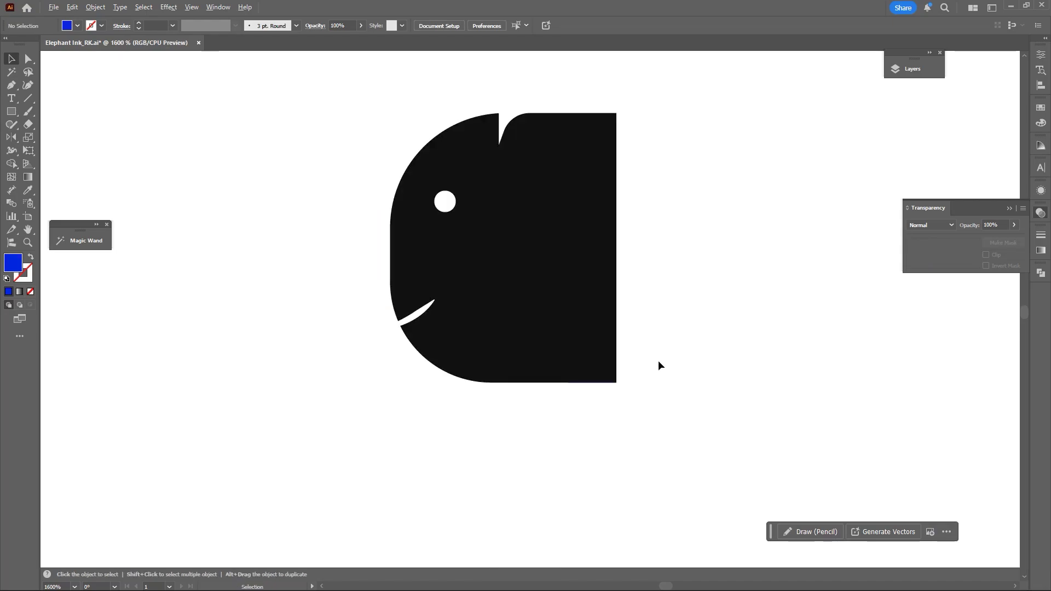
pyautogui.scroll(2, 630, 328)
pyautogui.hotkey('shift', 'm')
pyautogui.keyDown('alt'); pyautogui.click(569, 318); pyautogui.keyUp('alt')
pyautogui.scroll(-3, 659, 370)
pyautogui.press('v')
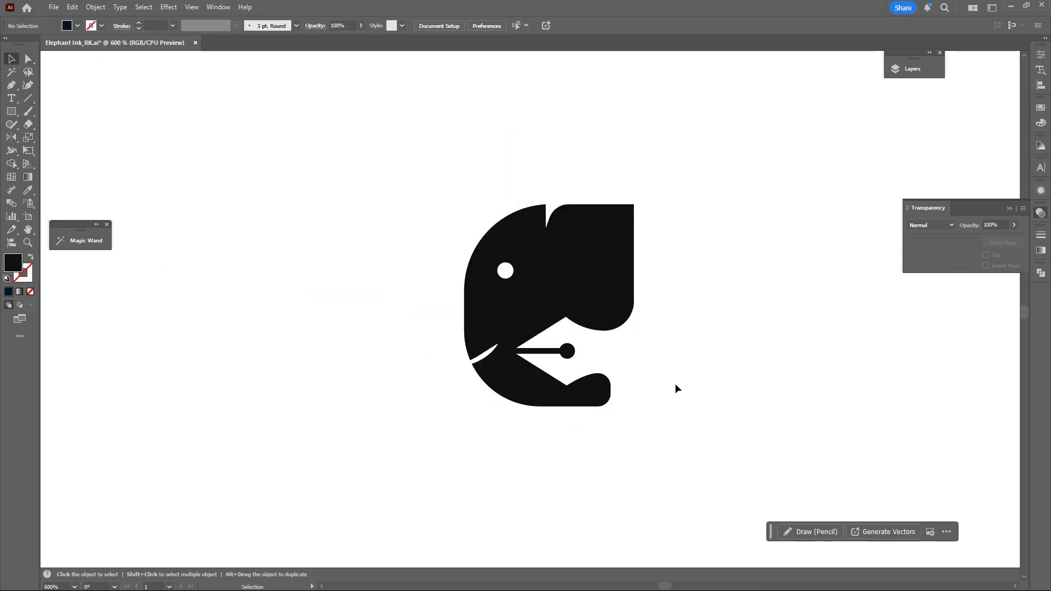
# Recolour the white tusk path with a uniform black stroke and no fill by sampling the head's colour.
pyautogui.press('space')
pyautogui.moveTo(675, 379); pyautogui.dragTo(666, 369)
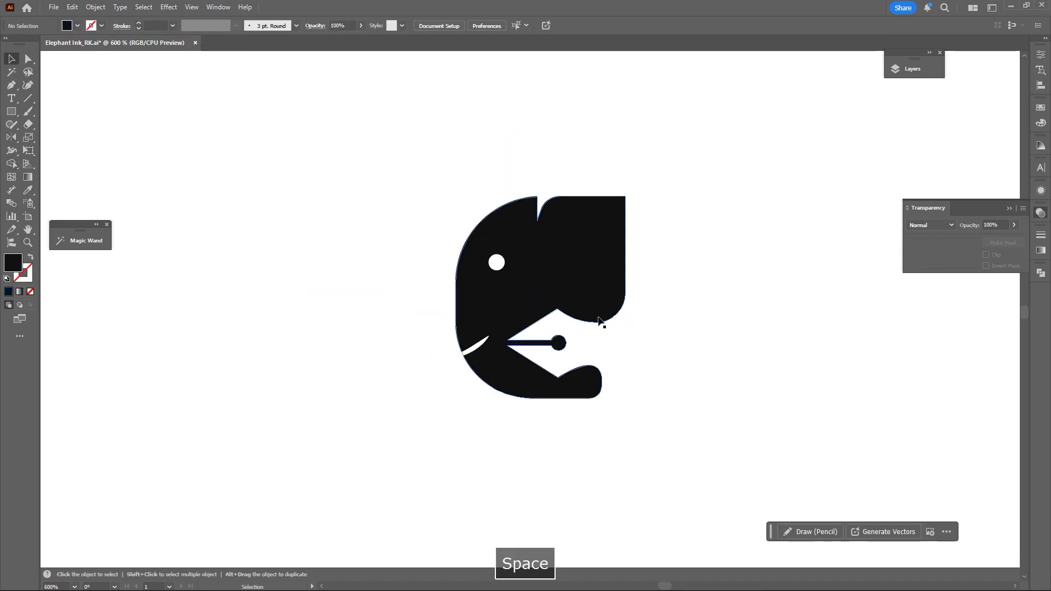
pyautogui.moveTo(558, 372); pyautogui.dragTo(561, 340)
pyautogui.press('a')
pyautogui.scroll(1, 495, 346)
pyautogui.click(477, 306)
pyautogui.press('space')
pyautogui.moveTo(484, 374); pyautogui.dragTo(490, 372)
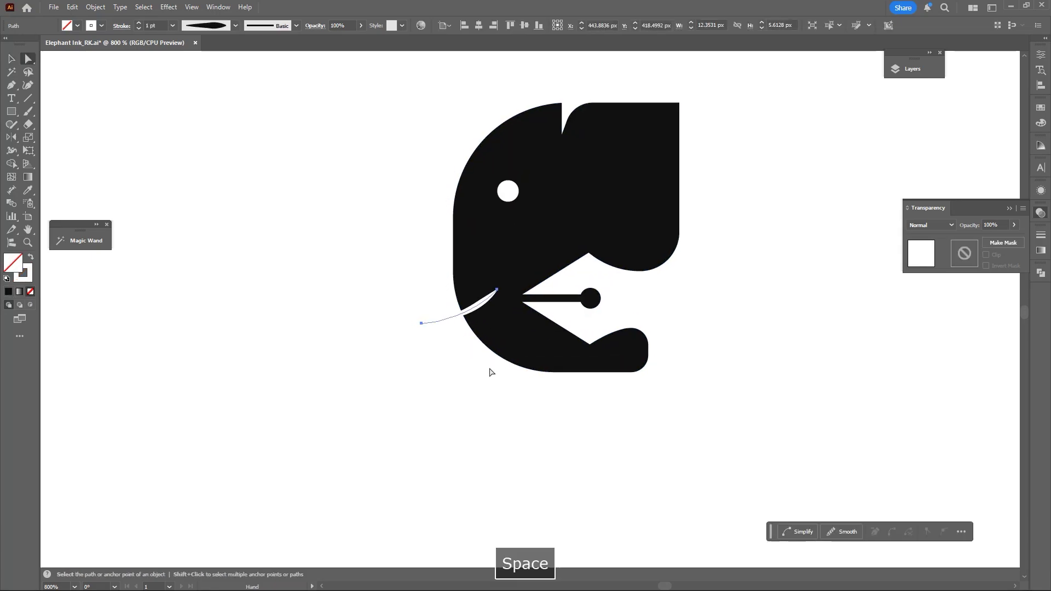
pyautogui.press('i')
pyautogui.click(488, 219)
pyautogui.hotkey('shift', 'x')
pyautogui.press('v')
# Apply the symmetrical lens-shaped width profile to the tusk and set its stroke weight to 1 pt.
pyautogui.moveTo(399, 305); pyautogui.dragTo(430, 346)
pyautogui.scroll(1, 157, 22)
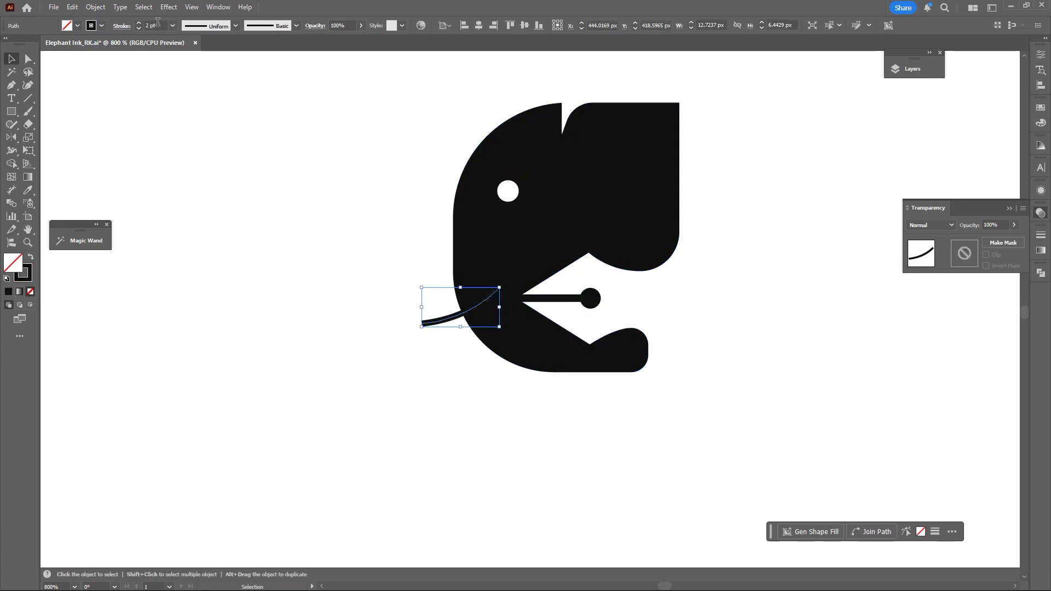
pyautogui.click(235, 25)
pyautogui.click(207, 70)
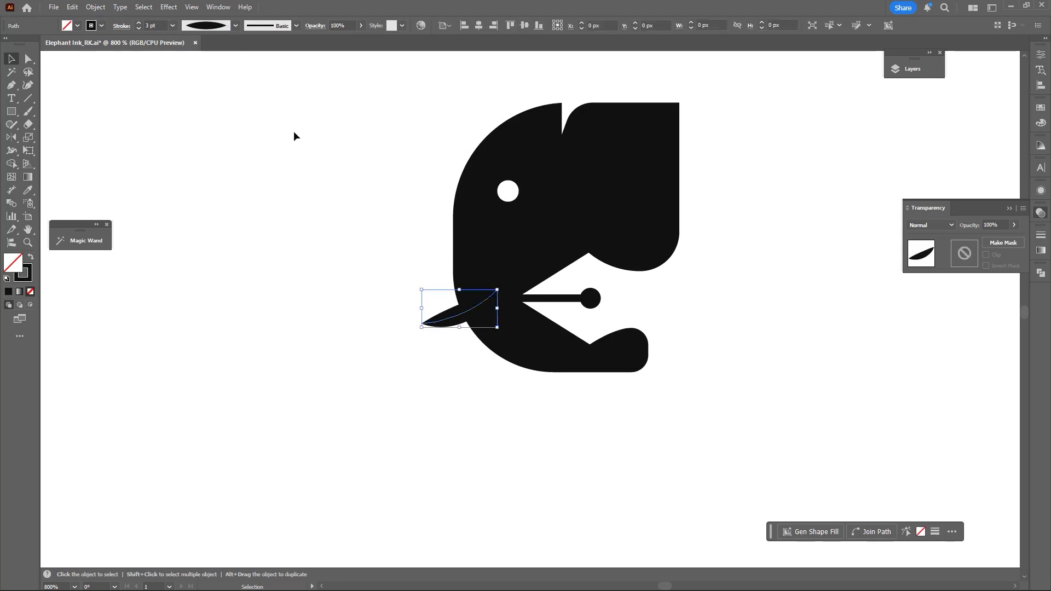
# Reshape the tusk's curve by adjusting the direction handles of its end anchors.
pyautogui.scroll(2, 410, 337)
pyautogui.press('a')
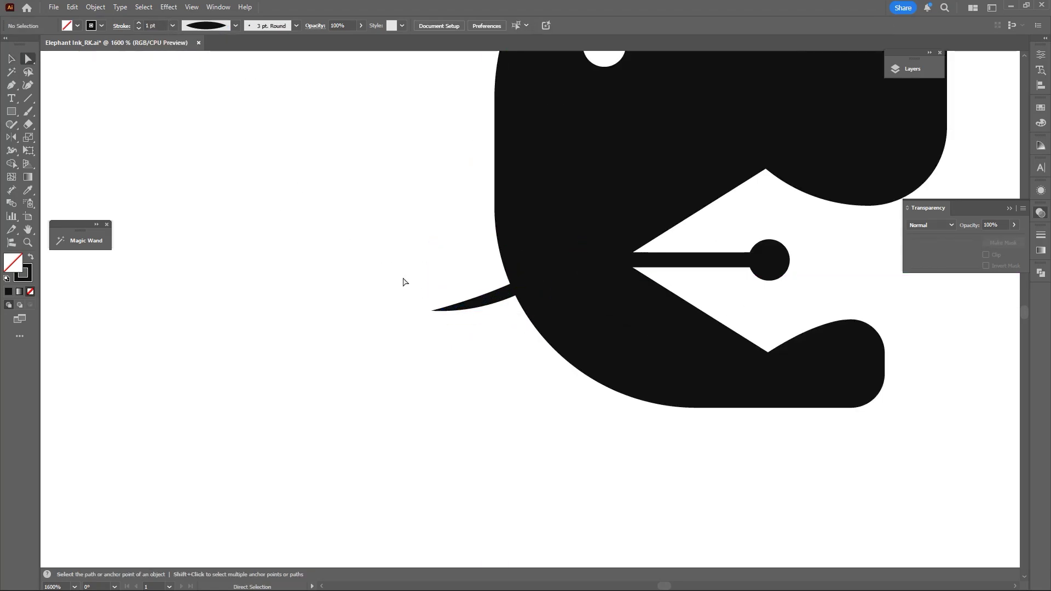
pyautogui.moveTo(403, 282); pyautogui.dragTo(481, 322)
pyautogui.moveTo(531, 294); pyautogui.dragTo(537, 300)
pyautogui.scroll(1, 537, 298)
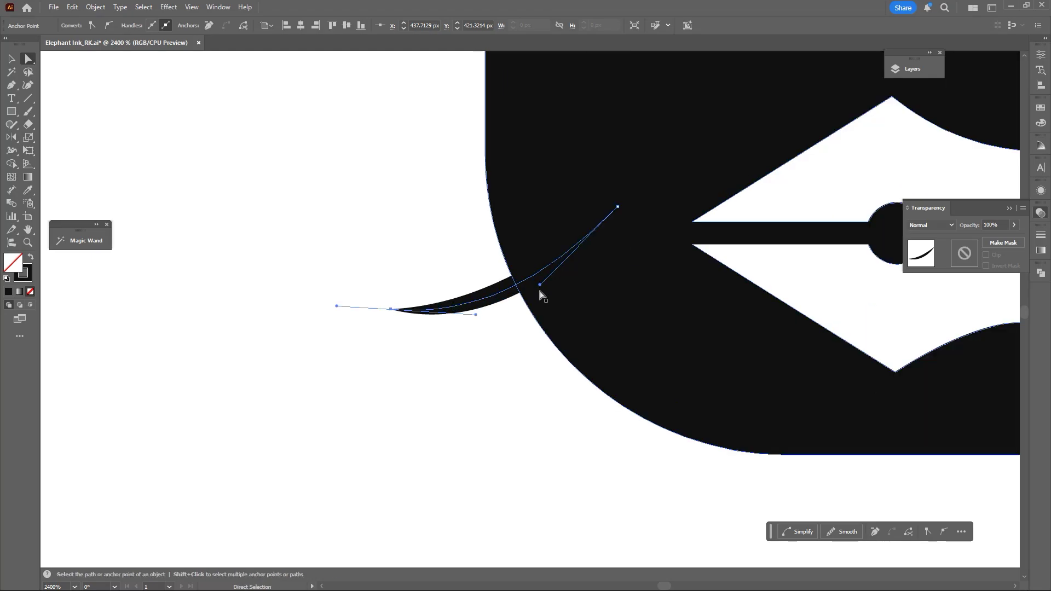
# Duplicate the tusk path in place and give the copy a white fill without stroke.
pyautogui.hotkey('ctrl', 'c')
pyautogui.scroll(-2, 448, 361)
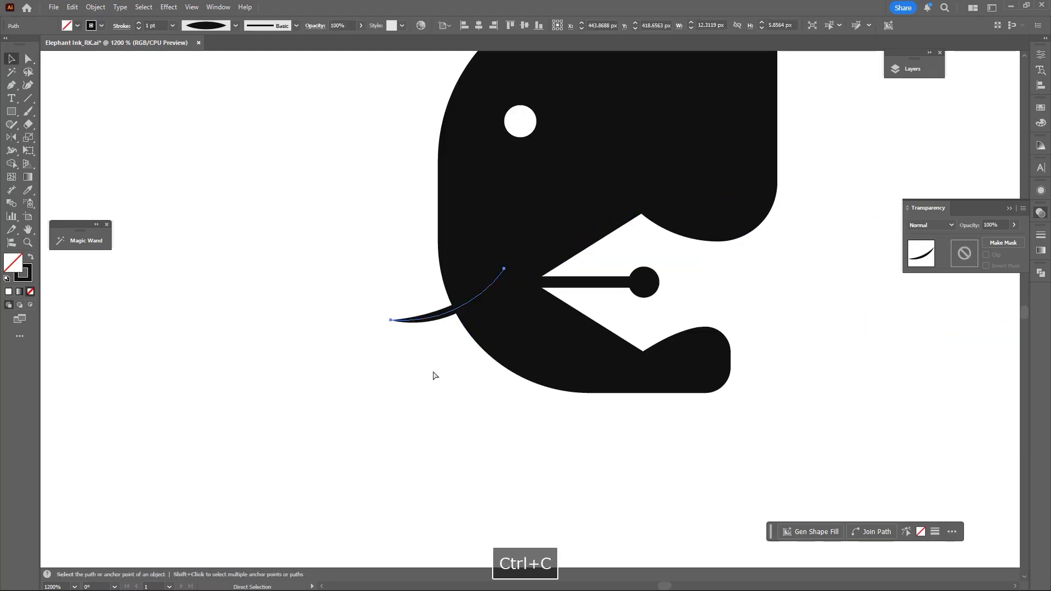
pyautogui.press('i')
pyautogui.press('v')
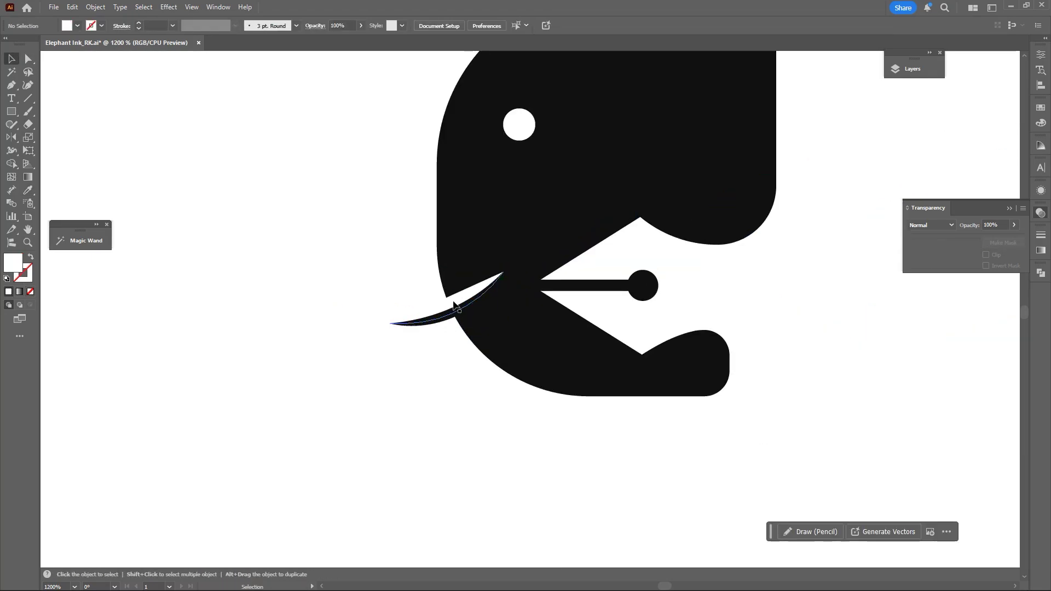
pyautogui.click(1041, 236)
pyautogui.click(1041, 272)
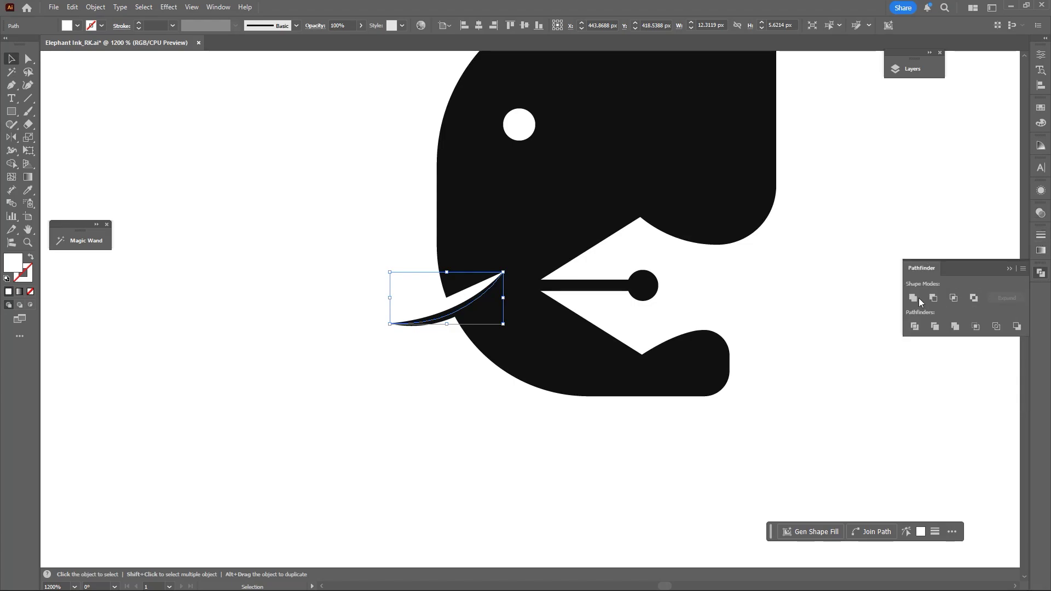
pyautogui.scroll(3, 442, 317)
pyautogui.press('+')
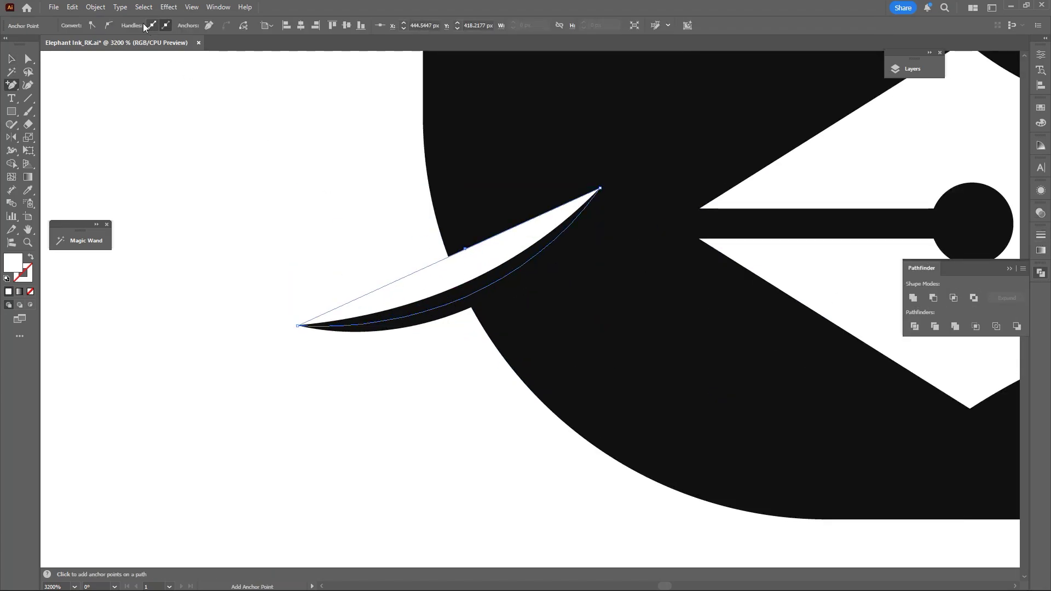
pyautogui.hotkey('ctrl', 'z')
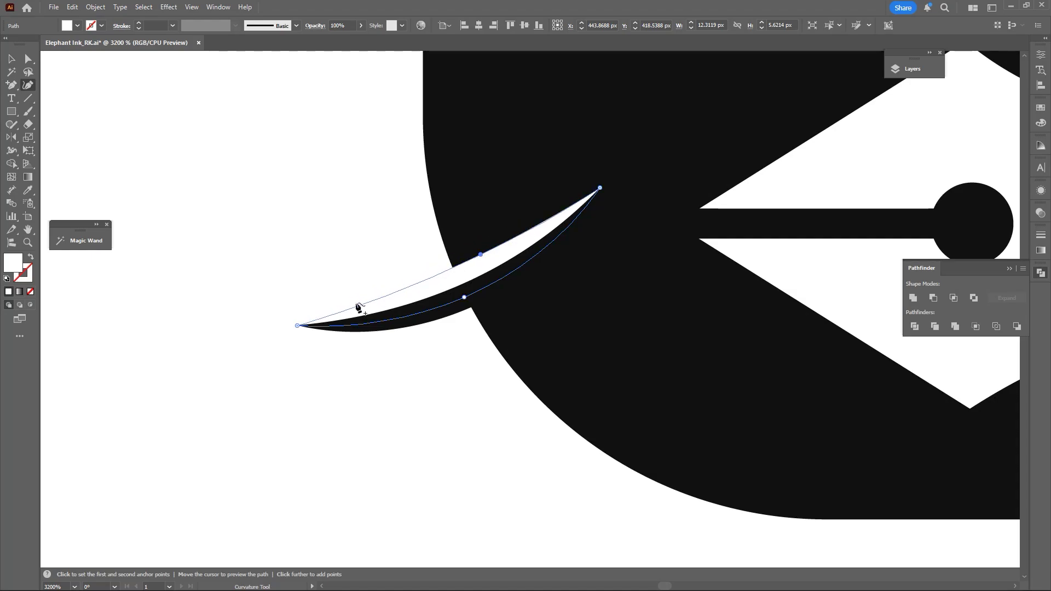
# Reshape the white copy into a curved gap above the tusk by removing its upper-edge anchor and adjusting its outer anchor and handles.
pyautogui.press('a')
pyautogui.moveTo(297, 325); pyautogui.dragTo(291, 269)
pyautogui.press('r')
pyautogui.moveTo(384, 284); pyautogui.dragTo(412, 305)
pyautogui.press('a')
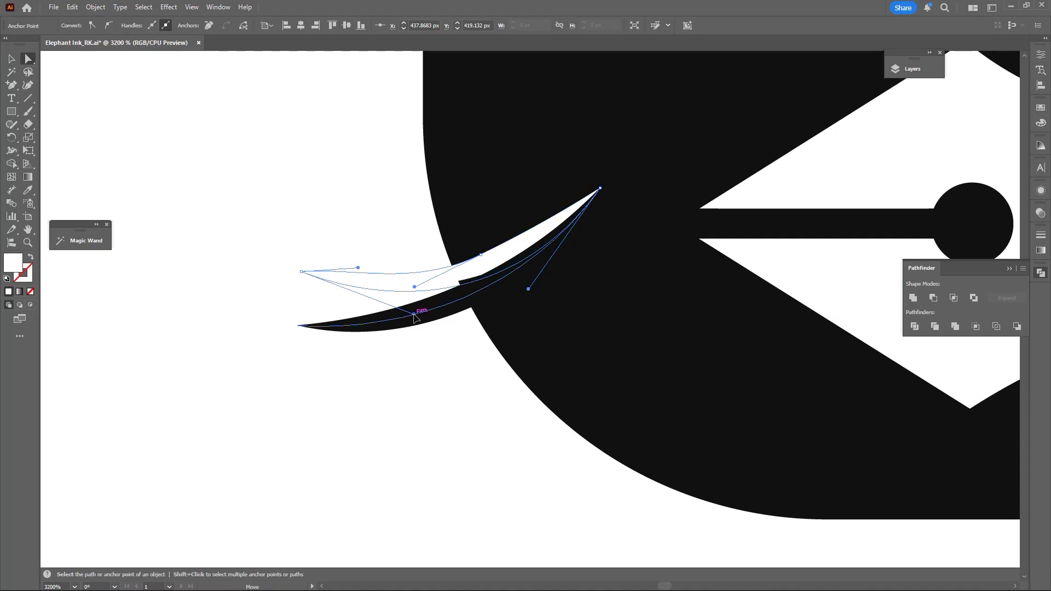
pyautogui.click(454, 262)
pyautogui.click(480, 255)
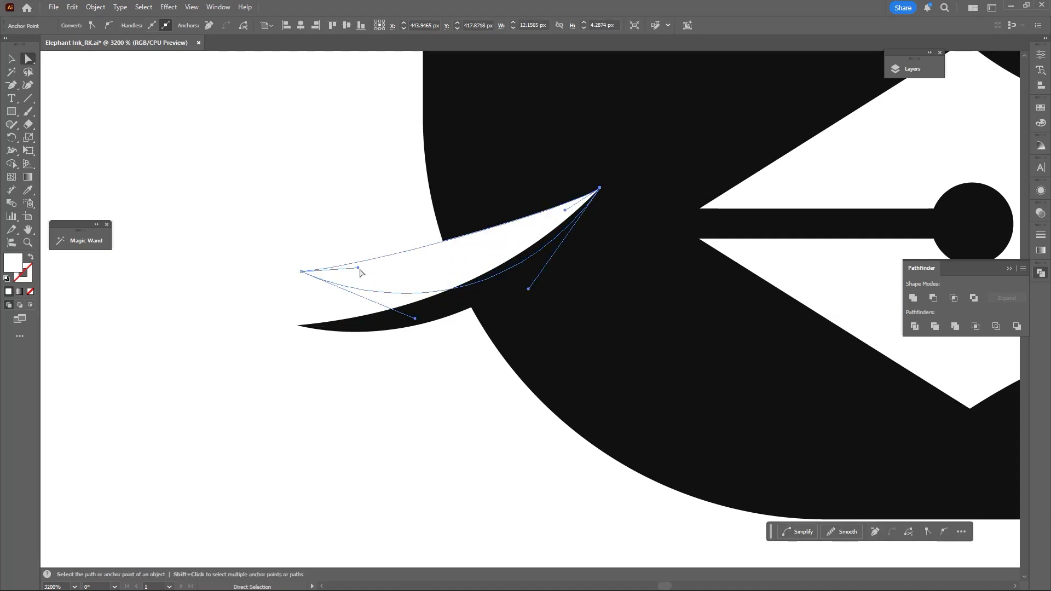
pyautogui.moveTo(480, 255); pyautogui.dragTo(465, 294)
# Try a 2 pt stroke on the black tusk, undo it and set the weight to 1.5 pt.
pyautogui.press('v')
pyautogui.hotkey('ctrl', '-')
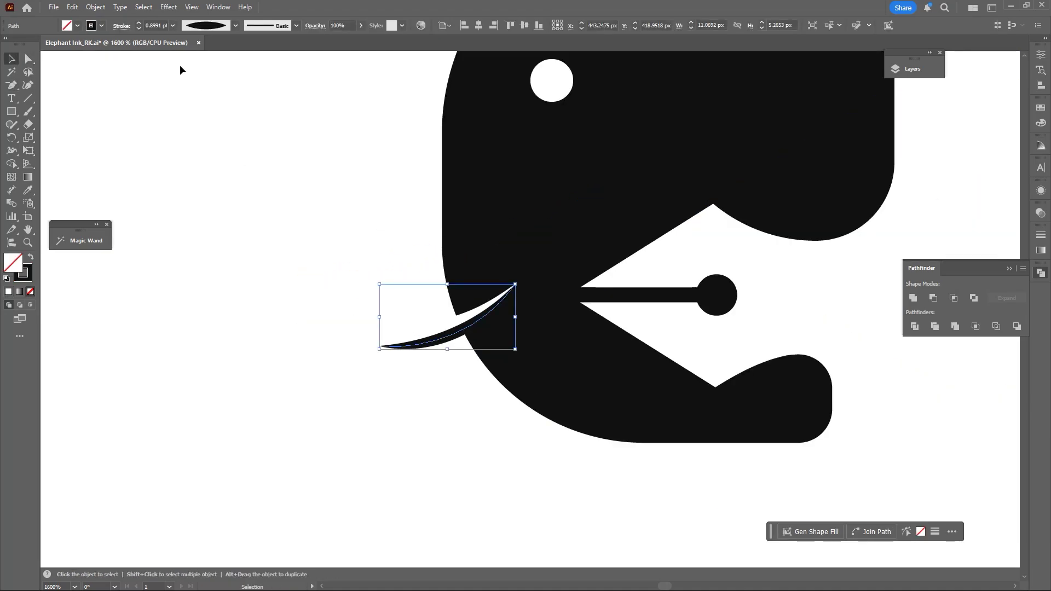
pyautogui.scroll(2, 156, 25)
pyautogui.press('a')
pyautogui.scroll(1, 391, 382)
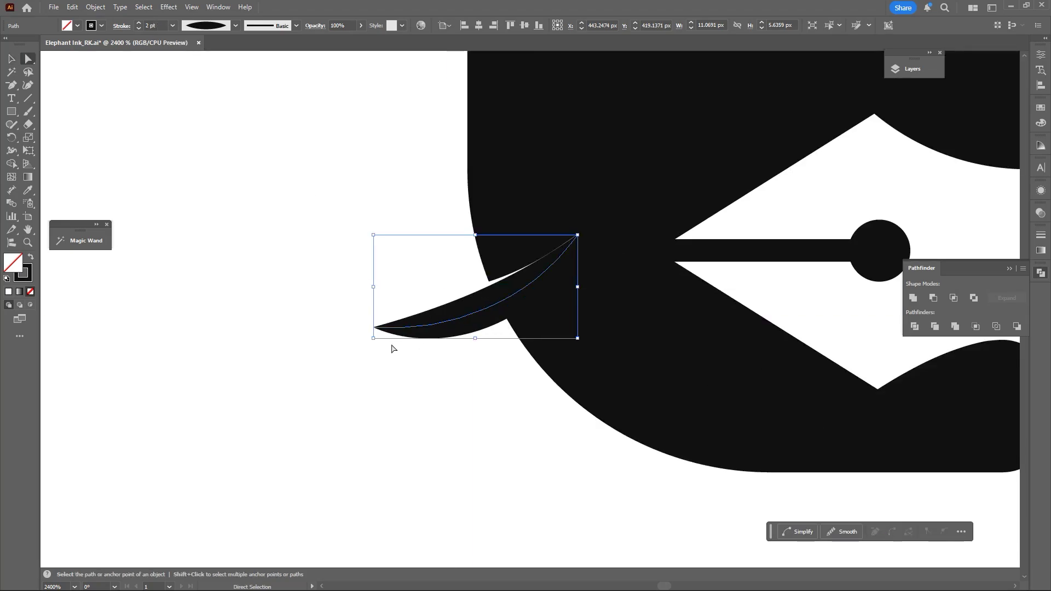
pyautogui.hotkey('ctrl', 'z')
pyautogui.hotkey('ctrl', 'z')
pyautogui.hotkey('ctrl', 'z')
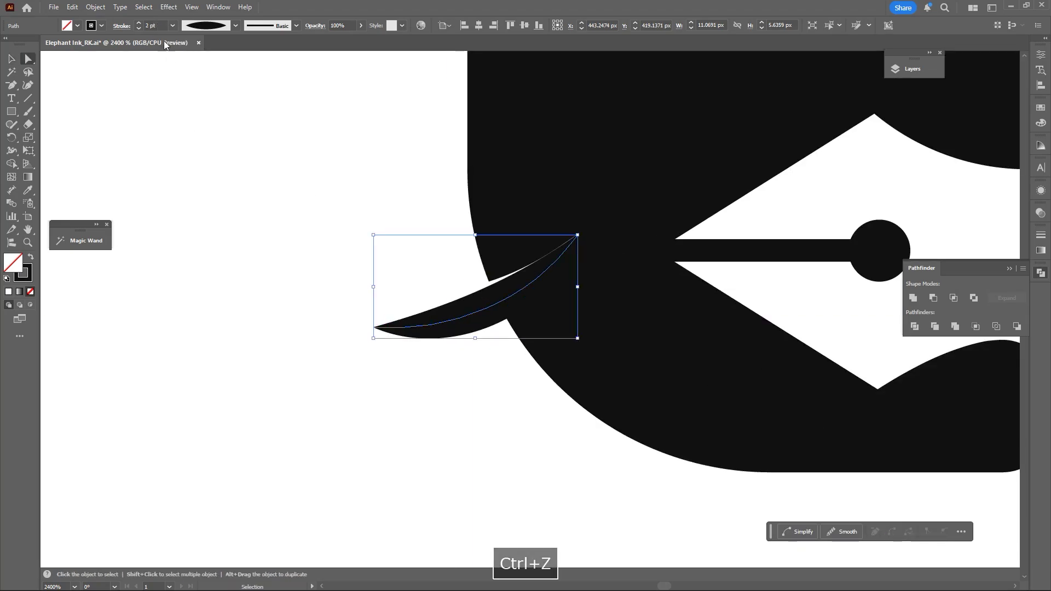
pyautogui.hotkey('ctrl', 'z')
# Lengthen the direction handle at the tusk's outer tip for a deeper curve and deselect the path.
pyautogui.click(381, 329)
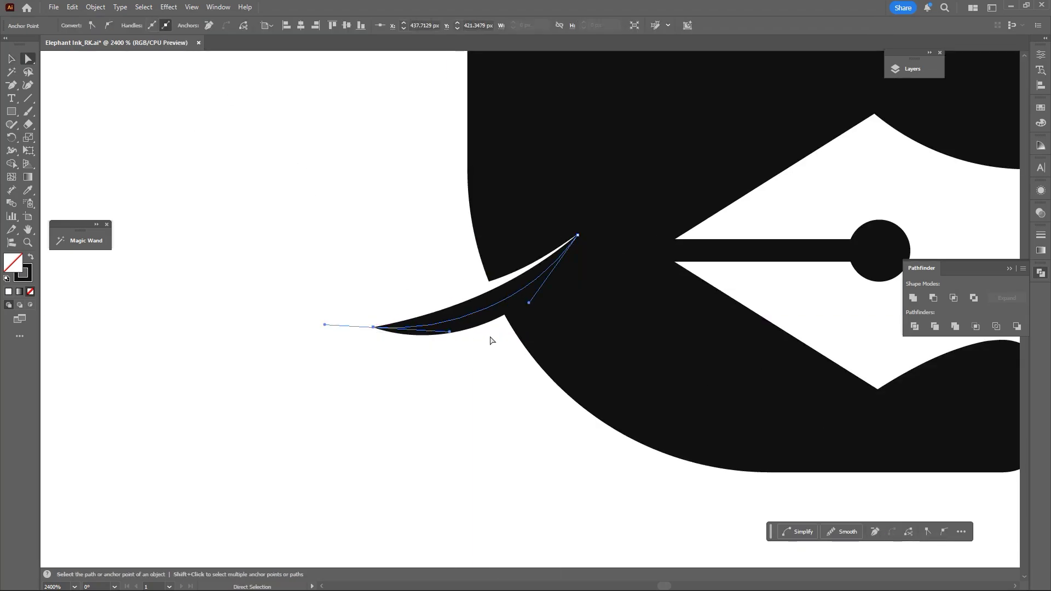
pyautogui.moveTo(454, 336); pyautogui.dragTo(491, 346)
pyautogui.click(529, 308)
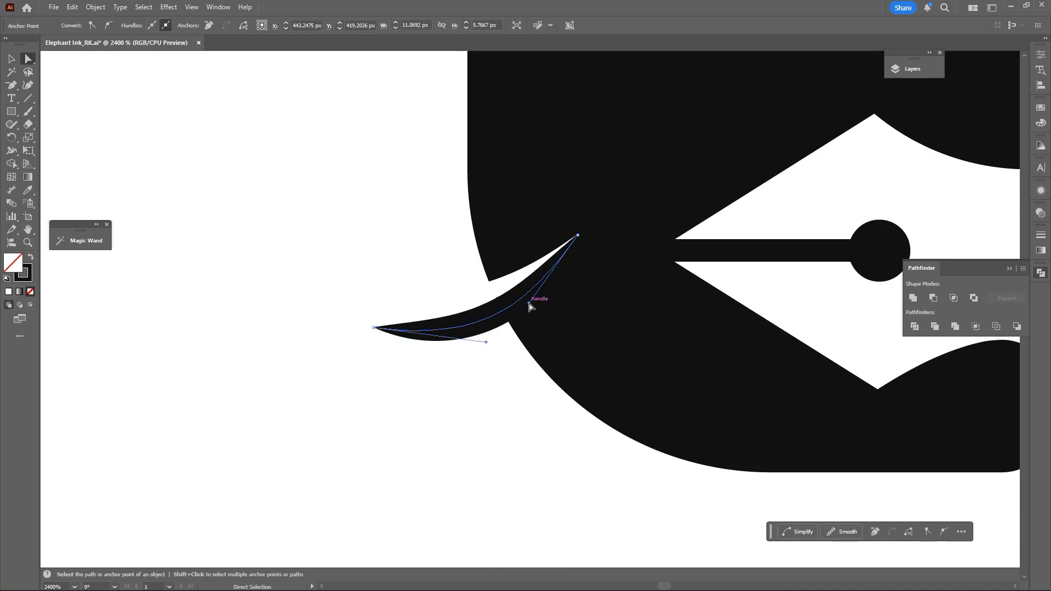
pyautogui.click(505, 373)
pyautogui.scroll(-6, 505, 373)
pyautogui.press('space')
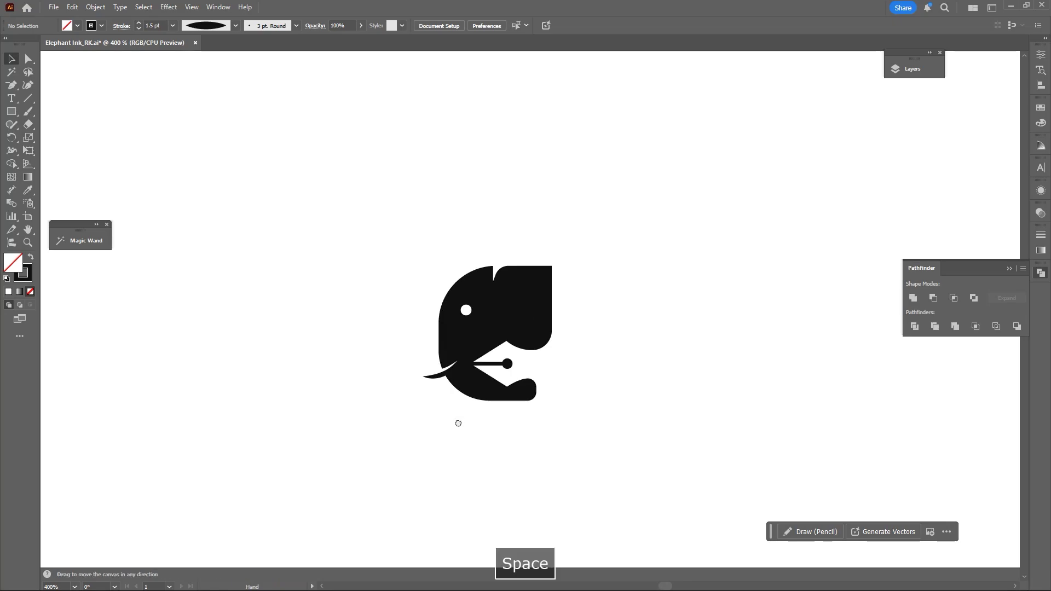
# Recolour the whole elephant logo blue by sampling the blue palette swatch.
pyautogui.press('v')
pyautogui.hotkey('ctrl', 'a')
pyautogui.moveTo(625, 389); pyautogui.dragTo(729, 339)
pyautogui.press('i')
pyautogui.scroll(-2, 402, 356)
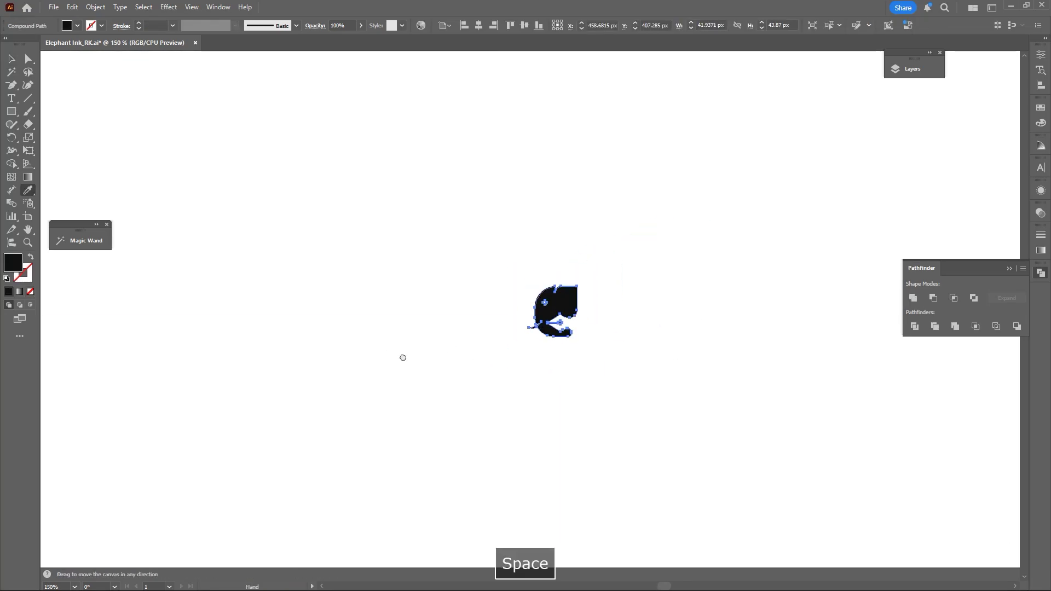
pyautogui.moveTo(403, 356); pyautogui.dragTo(740, 325)
pyautogui.click(264, 314)
pyautogui.moveTo(426, 341); pyautogui.dragTo(256, 365)
pyautogui.press('v')
pyautogui.click(632, 340)
pyautogui.scroll(4, 632, 340)
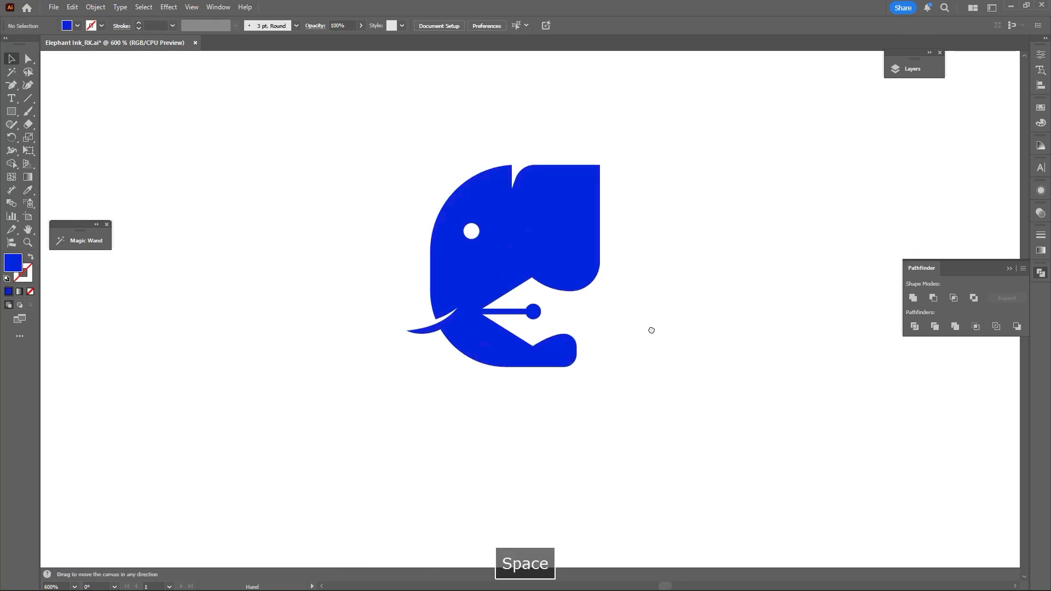
# Draw a closed Pen shape starting at the nib cutout's inner tip, curving above the head's lower edge and extending outside it.
pyautogui.press('p')
pyautogui.scroll(1, 619, 344)
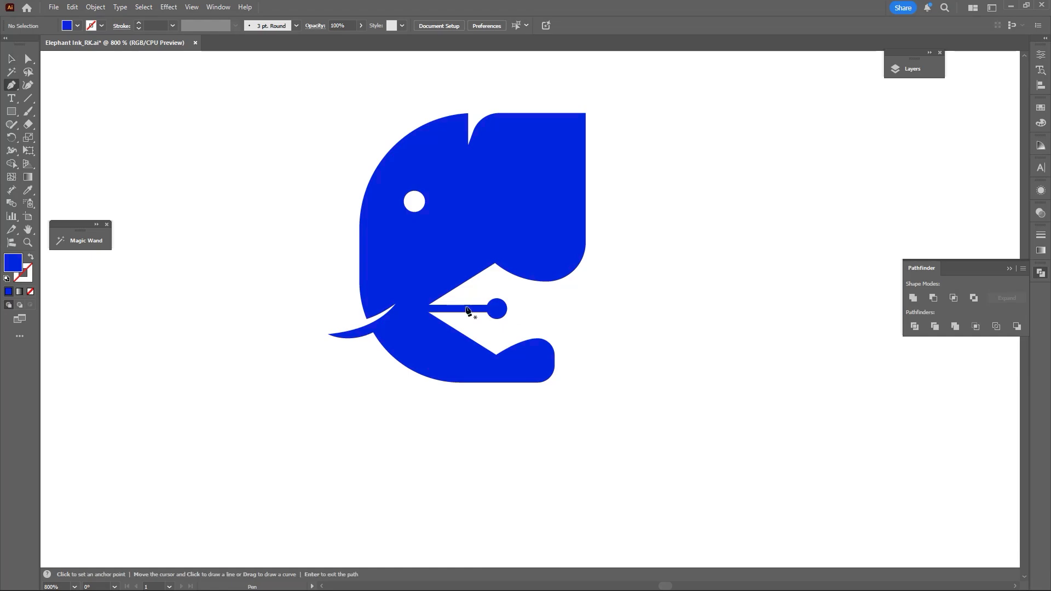
pyautogui.click(411, 305)
pyautogui.scroll(3, 441, 301)
pyautogui.hotkey('ctrl', 'z')
pyautogui.click(394, 328)
pyautogui.moveTo(504, 234); pyautogui.dragTo(672, 345)
pyautogui.scroll(-2, 594, 300)
pyautogui.scroll(2, 618, 285)
pyautogui.click(635, 400)
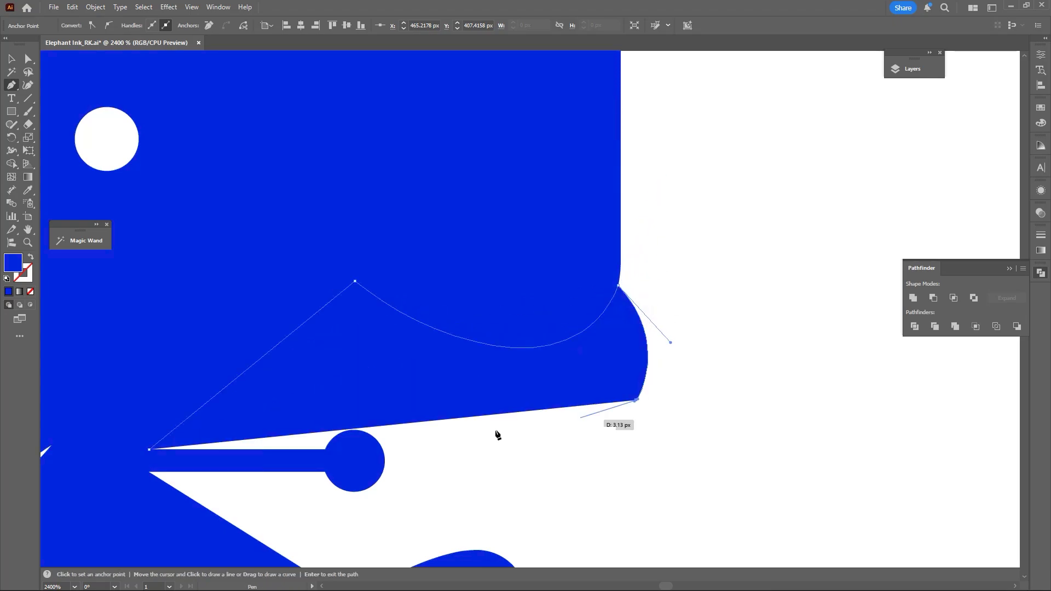
pyautogui.moveTo(405, 425); pyautogui.dragTo(459, 337)
pyautogui.click(457, 337)
# Remove the new shape's parts outside the head with Shape Builder, delete the leftover sliver and select the remaining strip.
pyautogui.hotkey('ctrl', 'a')
pyautogui.hotkey('shift', 'm')
pyautogui.moveTo(514, 307); pyautogui.dragTo(550, 382)
pyautogui.press('a')
pyautogui.click(649, 323)
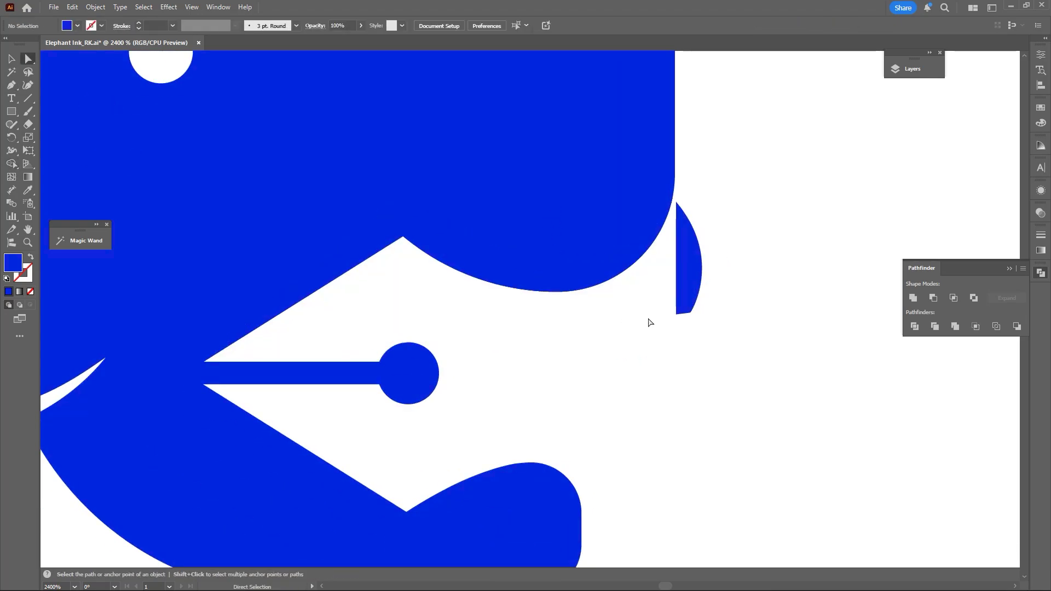
pyautogui.scroll(-2, 679, 309)
pyautogui.click(657, 284)
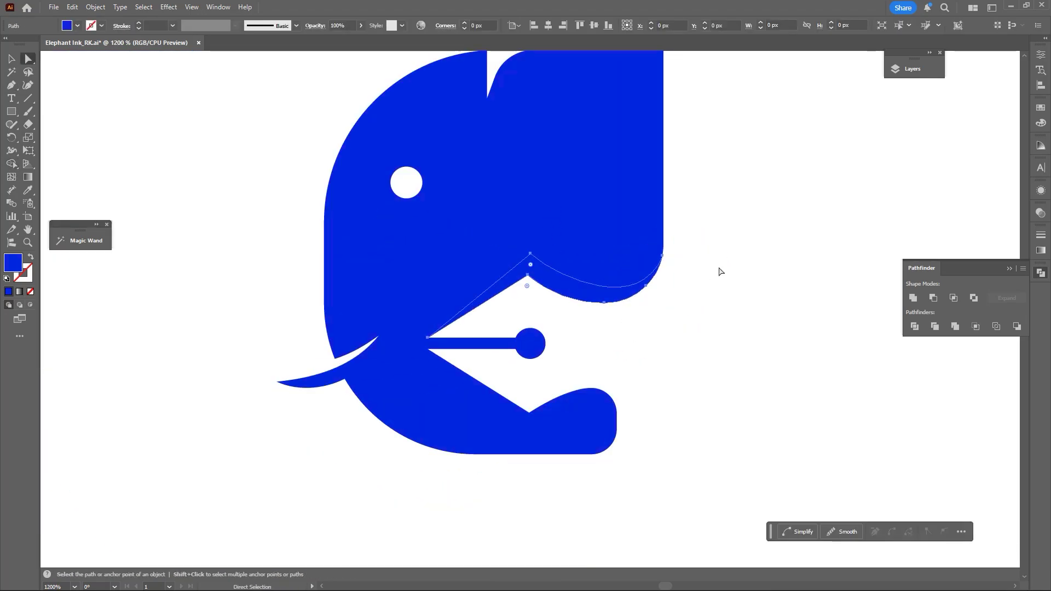
# Fill the strip along the head's lower edge with black and set its opacity to 20%.
pyautogui.click(1036, 125)
pyautogui.click(913, 177)
pyautogui.scroll(1, 600, 304)
pyautogui.click(341, 25)
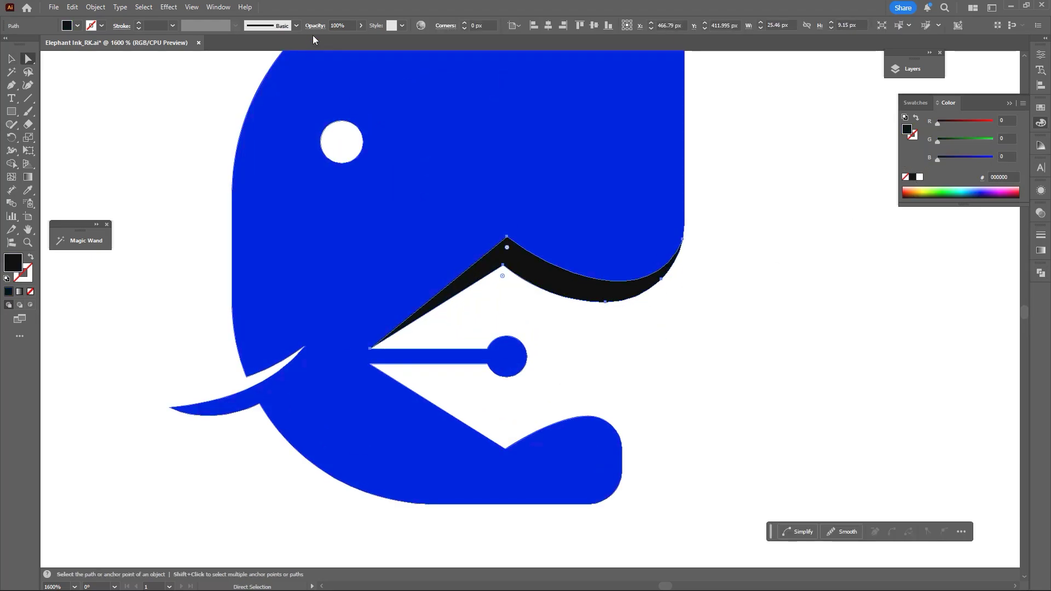
pyautogui.write('50')
pyautogui.press('Return')
pyautogui.press('space')
pyautogui.moveTo(742, 332); pyautogui.dragTo(715, 335)
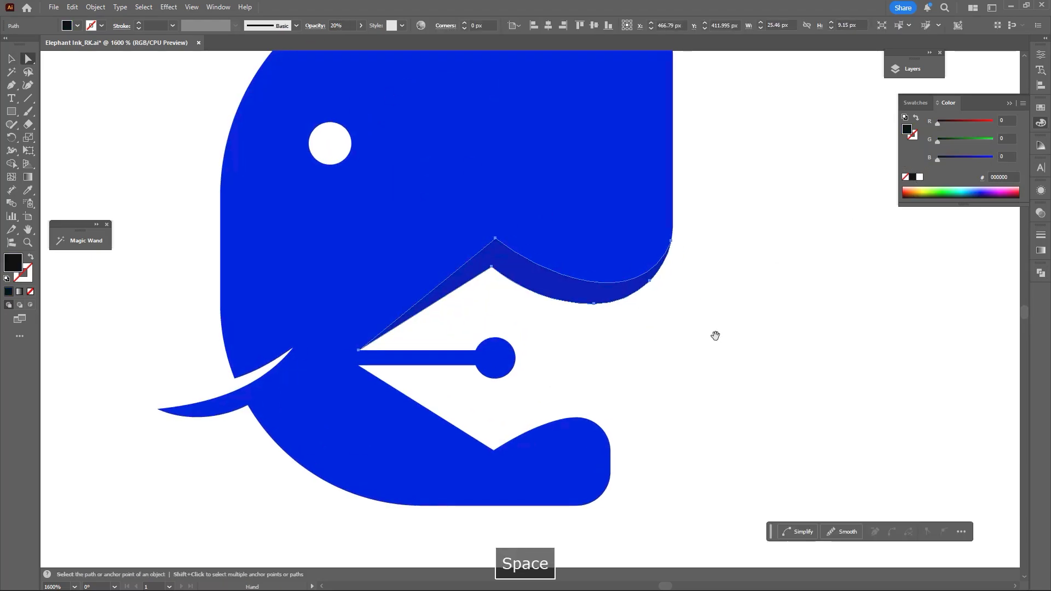
# Try 0% opacity on the shadow strip and undo the change.
pyautogui.click(339, 26)
pyautogui.write('10')
pyautogui.press('Return')
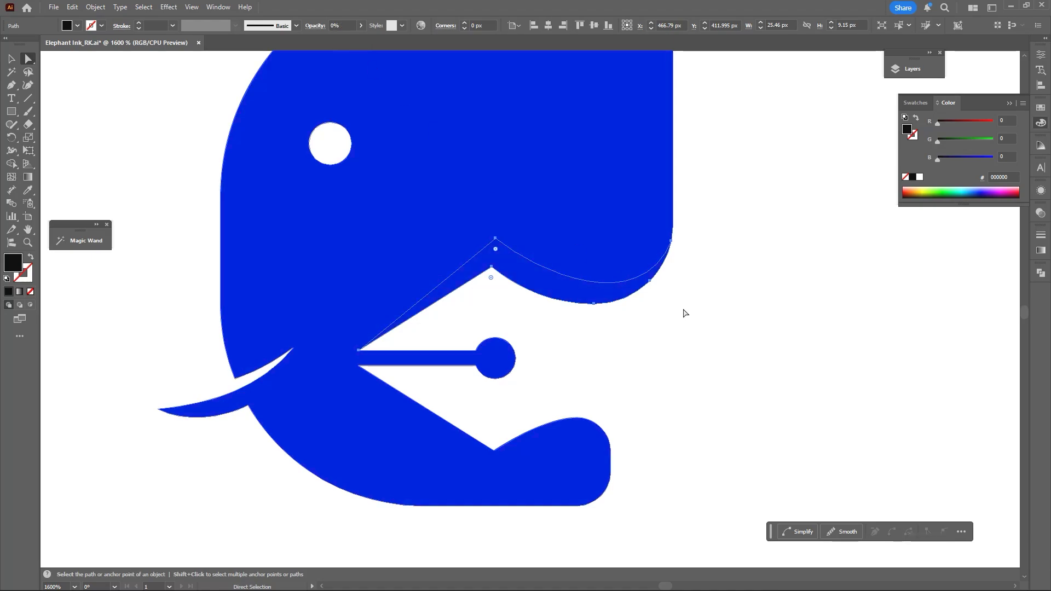
pyautogui.hotkey('ctrl', 'z')
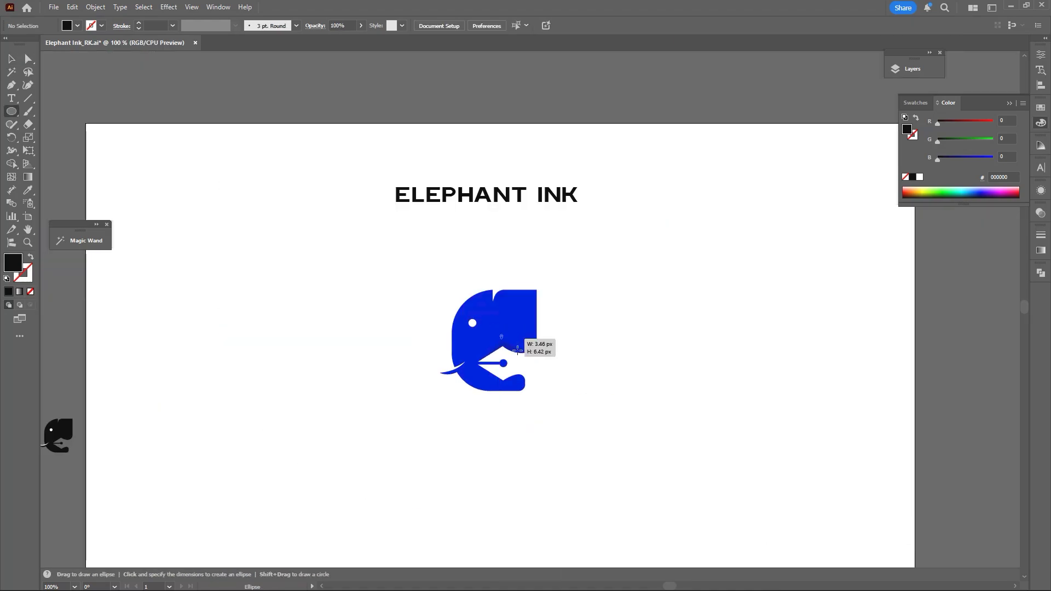
# Draw a circle about 285 px across, give it a black outline without fill and centre it on the elephant.
pyautogui.moveTo(518, 348); pyautogui.dragTo(610, 399)
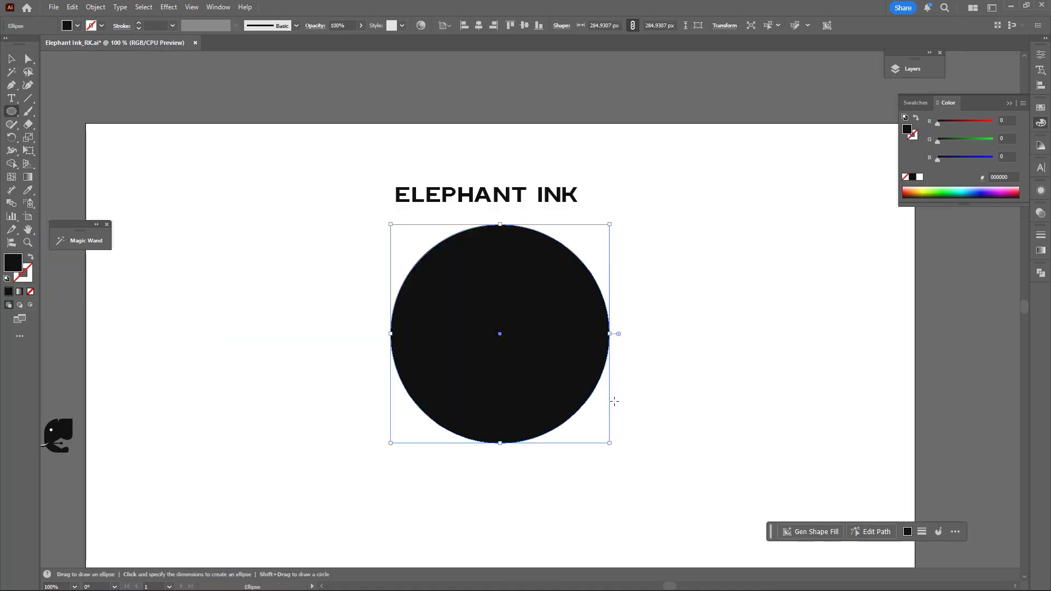
pyautogui.hotkey('shift', 'x')
pyautogui.press('v')
pyautogui.hotkey('ctrl', 'a')
pyautogui.click(525, 25)
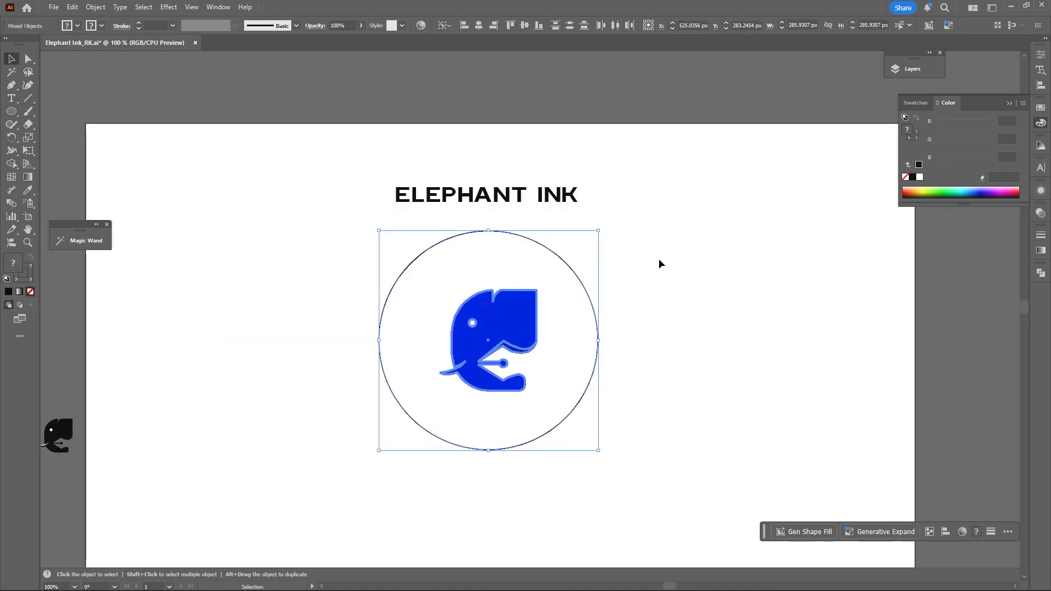
pyautogui.click(659, 262)
# Move the ELEPHANT INK text to the artboard's upper-right area and place a copy along the circle's path.
pyautogui.moveTo(541, 195); pyautogui.dragTo(801, 159)
pyautogui.hotkey('ctrl', 'c')
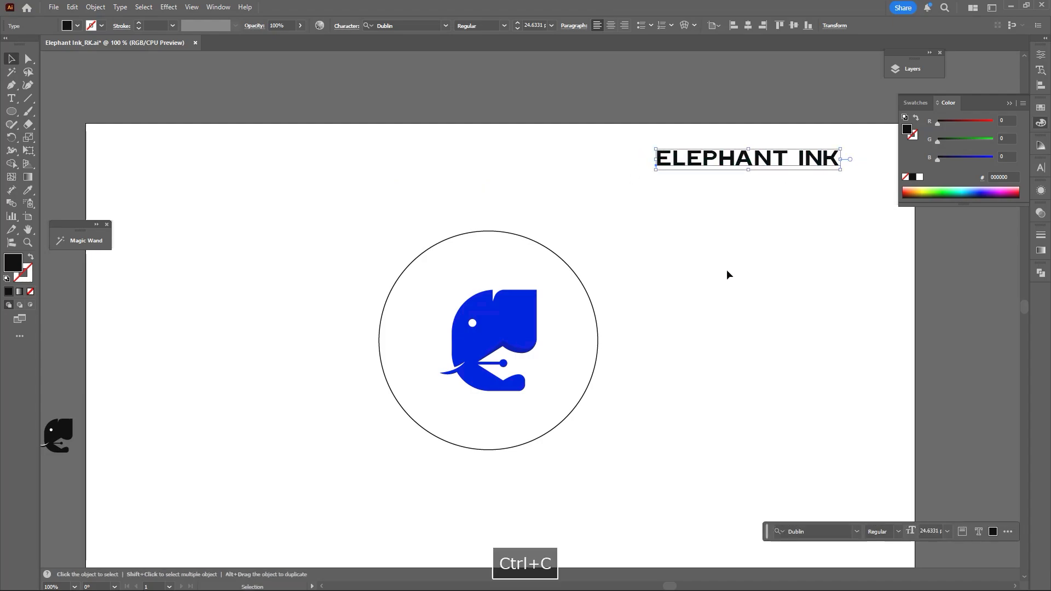
pyautogui.click(728, 274)
pyautogui.click(12, 99)
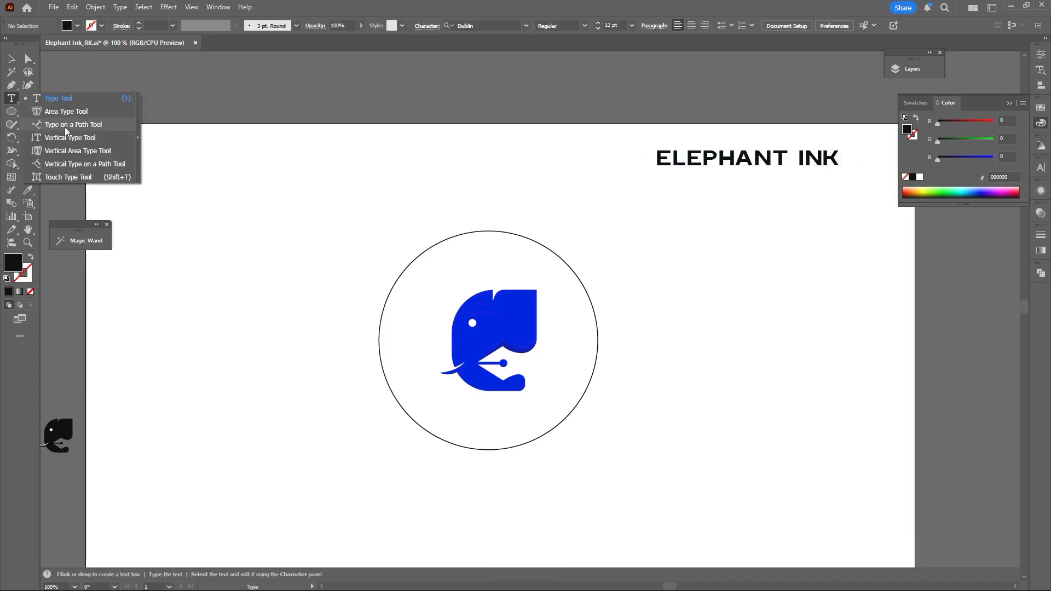
pyautogui.click(67, 125)
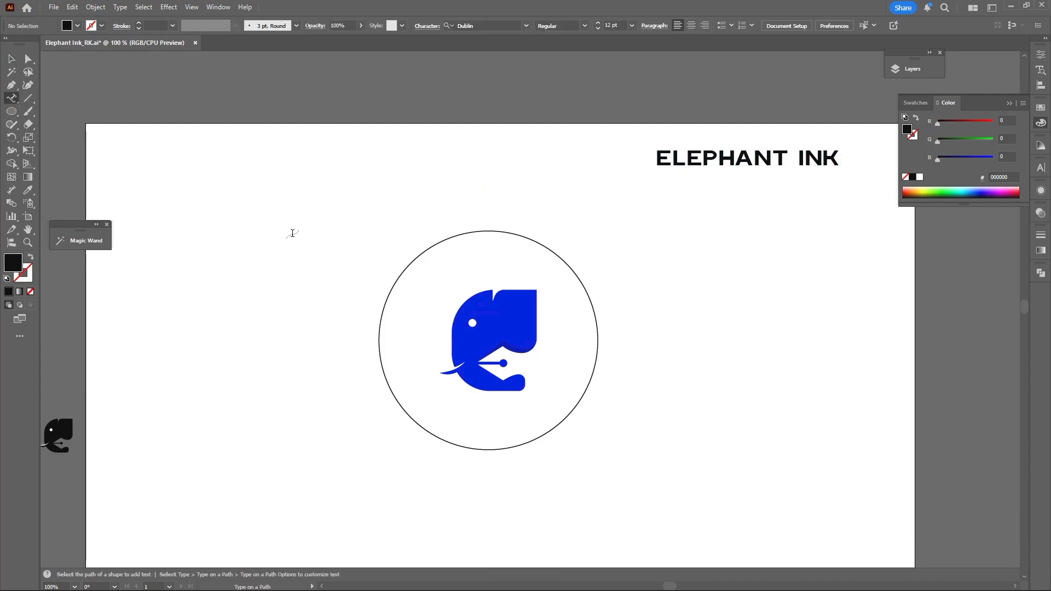
pyautogui.click(398, 278)
pyautogui.hotkey('ctrl', 'v')
pyautogui.press('Escape')
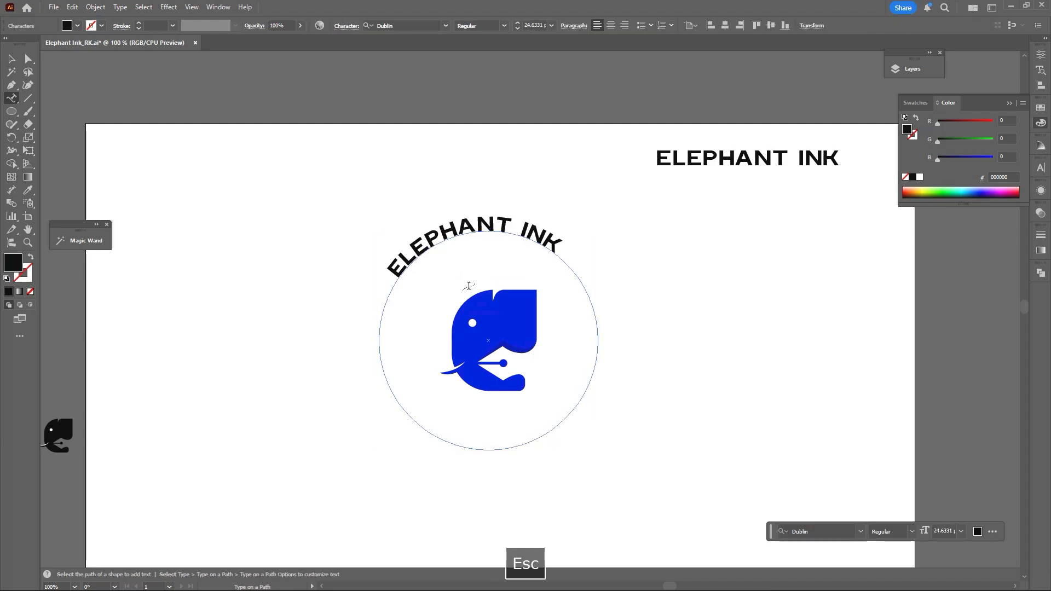
# Centre the path text over the top of the circle and widen its letter spacing.
pyautogui.moveTo(589, 408)
pyautogui.mouseDown()
pyautogui.moveTo(514, 216)
pyautogui.moveTo(488, 214)
pyautogui.mouseUp()
pyautogui.hotkey('ctrl', 'alt', 'Right')
pyautogui.hotkey('ctrl', 'alt', 'Right')
pyautogui.hotkey('ctrl', 'alt', 'Right')
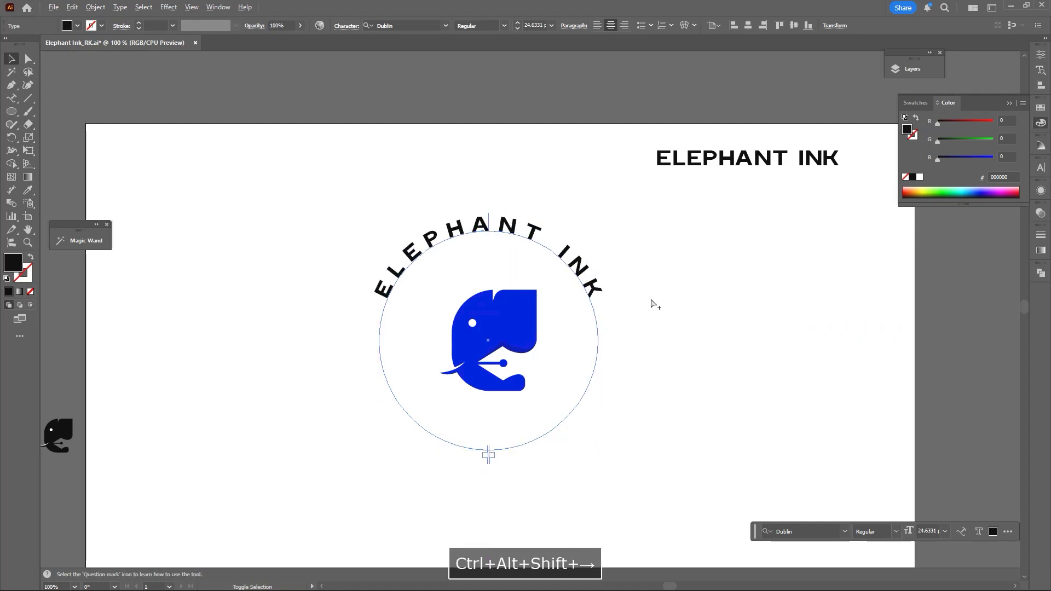
pyautogui.hotkey('ctrl', 'shift', 'a')
pyautogui.press('space')
# Increase the circular text's font size to 25.7 pt.
pyautogui.click(539, 238)
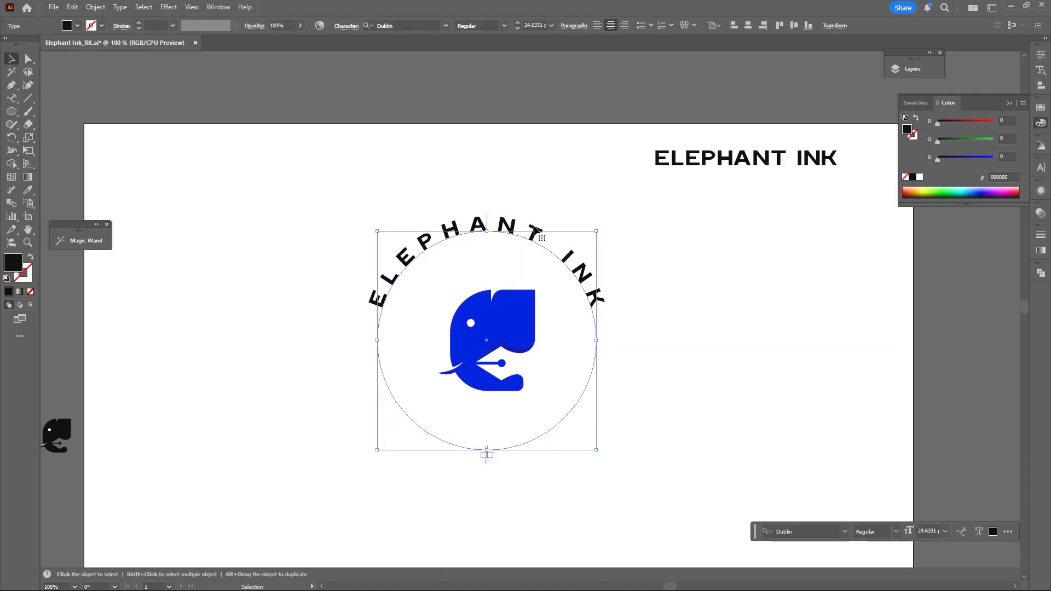
pyautogui.press('a')
pyautogui.scroll(11, 533, 25)
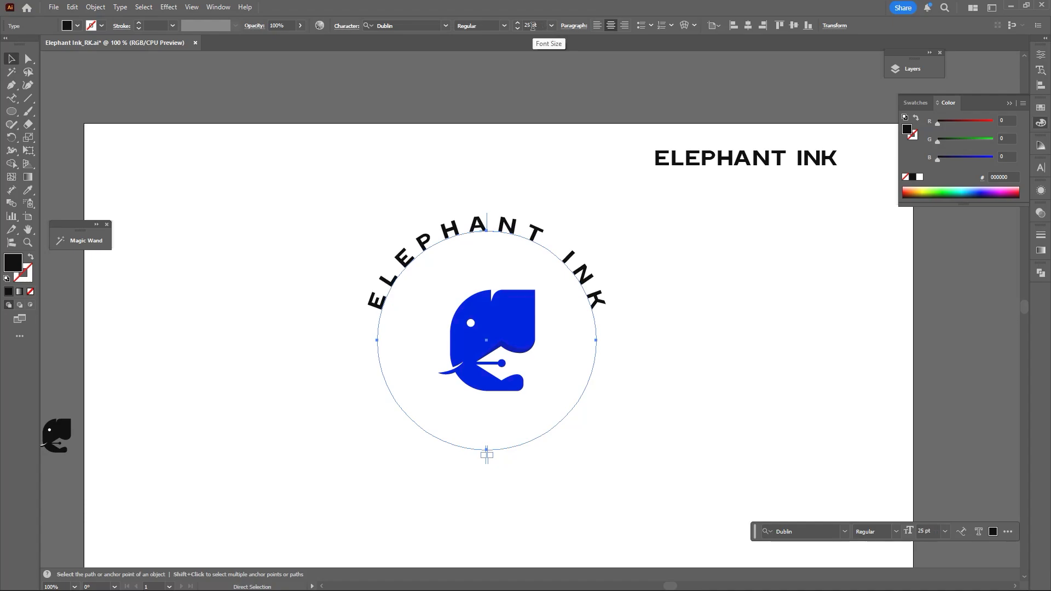
pyautogui.click(558, 110)
# Duplicate the circular text in place and flip the copy to the inside of the circle.
pyautogui.click(516, 225)
pyautogui.hotkey('ctrl', 'c')
pyautogui.hotkey('ctrl', 'f')
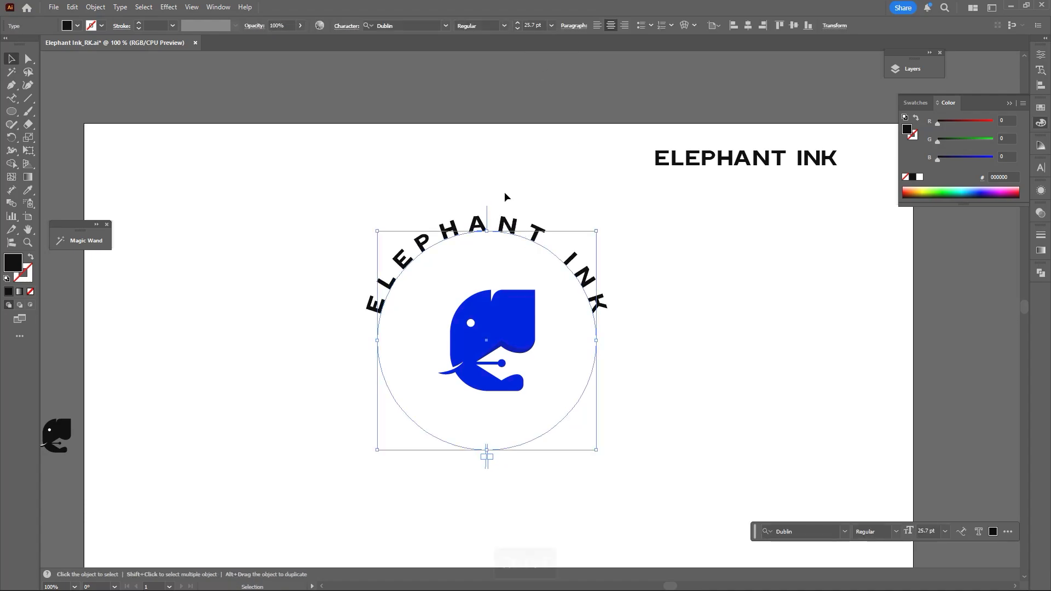
pyautogui.press('a')
pyautogui.moveTo(486, 218); pyautogui.dragTo(485, 266)
# Turn the flipped copy to the circle's bottom and enlarge its path to match the upper lettering's ring, sampling the upper text's formatting.
pyautogui.scroll(2, 489, 238)
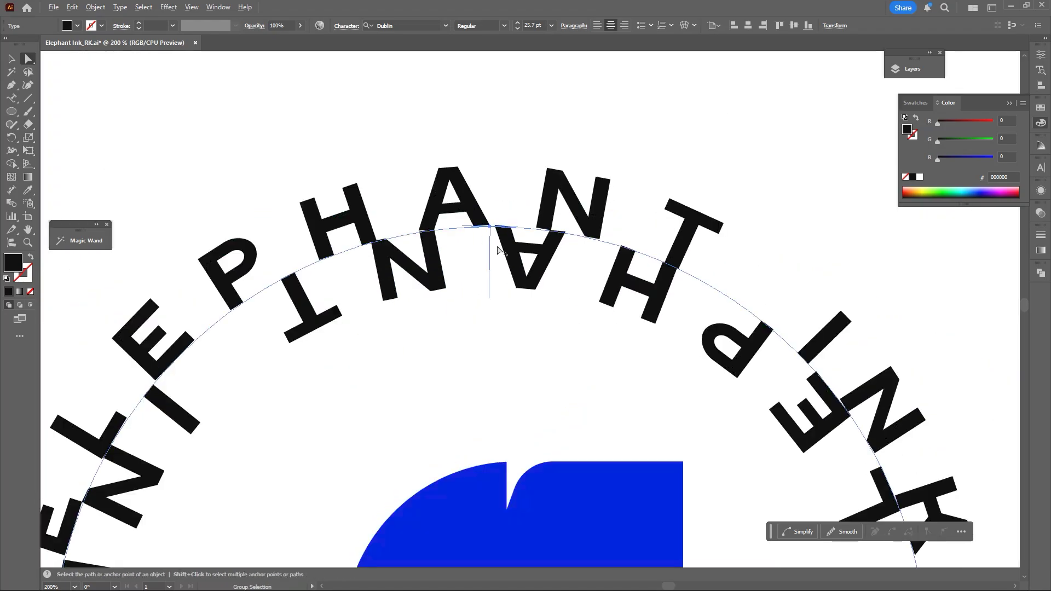
pyautogui.scroll(-3, 497, 250)
pyautogui.scroll(1, 598, 270)
pyautogui.press('v')
pyautogui.moveTo(566, 206); pyautogui.dragTo(395, 422)
pyautogui.scroll(3, 444, 200)
pyautogui.moveTo(468, 221); pyautogui.dragTo(463, 174)
pyautogui.press('i')
pyautogui.click(510, 205)
pyautogui.scroll(-2, 509, 206)
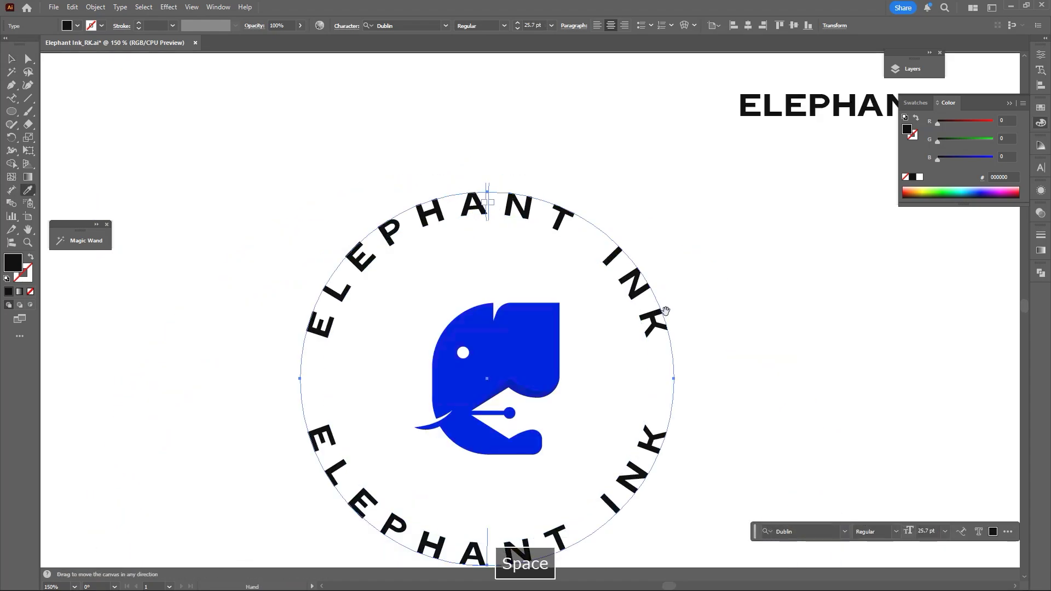
pyautogui.moveTo(734, 401); pyautogui.dragTo(748, 347)
pyautogui.press('v')
pyautogui.click(747, 346)
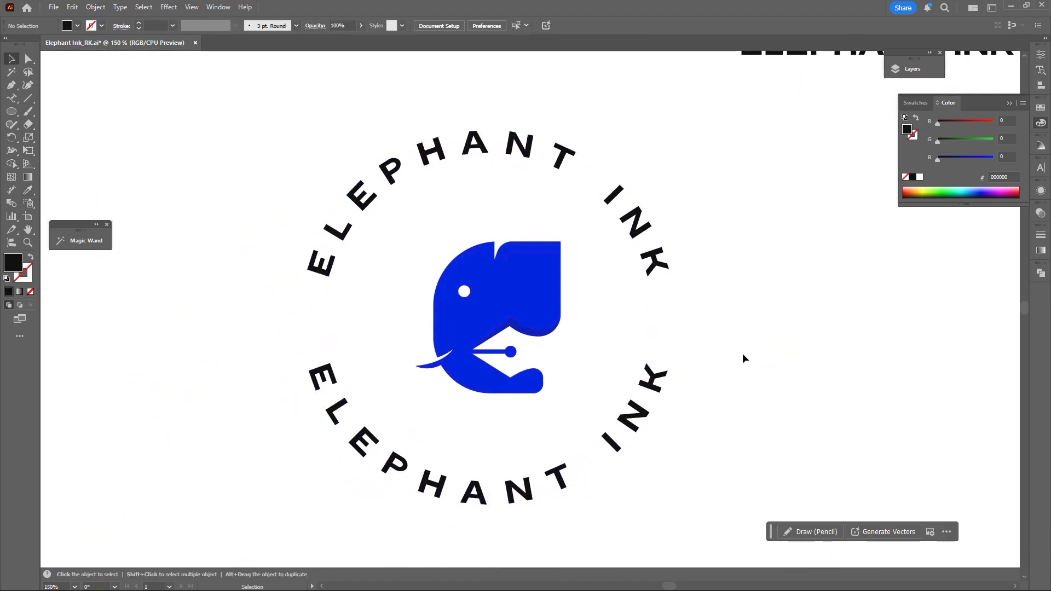
# In outline view, draw a circle about 9.5 px across between the two text paths at the ring's right-hand gap.
pyautogui.press('l')
pyautogui.hotkey('ctrl', 'y')
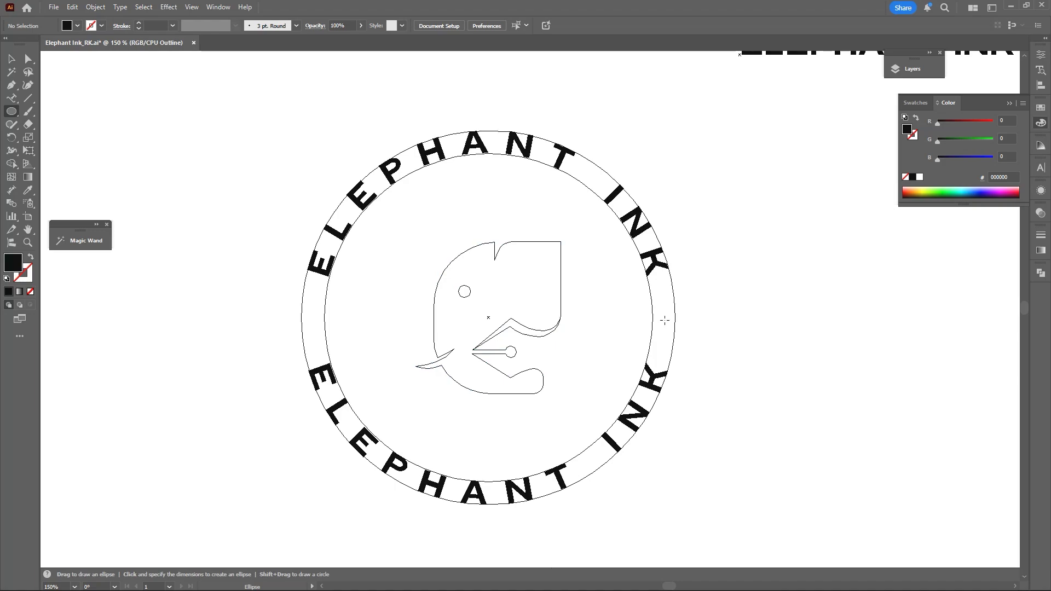
pyautogui.moveTo(664, 320); pyautogui.dragTo(665, 320)
pyautogui.hotkey('ctrl', '=')
pyautogui.hotkey('ctrl', '=')
pyautogui.hotkey('ctrl', '=')
pyautogui.hotkey('ctrl', '=')
pyautogui.hotkey('ctrl', '=')
pyautogui.press('v')
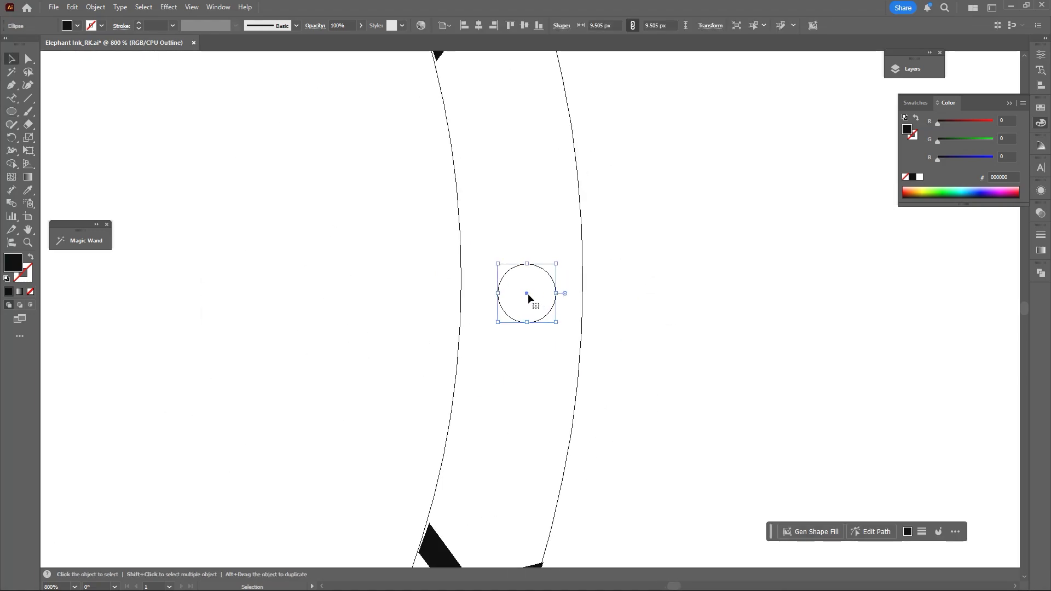
# Centre the small circle between the two text paths and return to the preview display.
pyautogui.moveTo(528, 296); pyautogui.dragTo(521, 285)
pyautogui.hotkey('ctrl', '-')
pyautogui.hotkey('ctrl', '-')
pyautogui.hotkey('ctrl', '-')
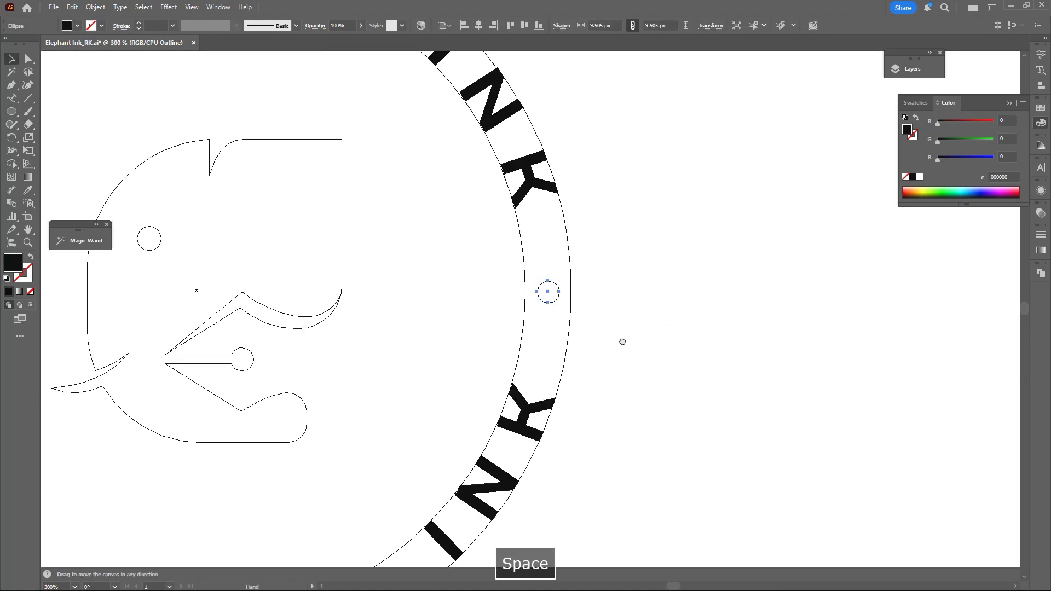
pyautogui.moveTo(622, 340); pyautogui.dragTo(654, 330)
pyautogui.click(653, 326)
pyautogui.hotkey('ctrl', 'y')
pyautogui.hotkey('ctrl', 'y')
# Shrink the small black dot to about 8.4 px across.
pyautogui.hotkey('ctrl', '=')
pyautogui.hotkey('ctrl', '=')
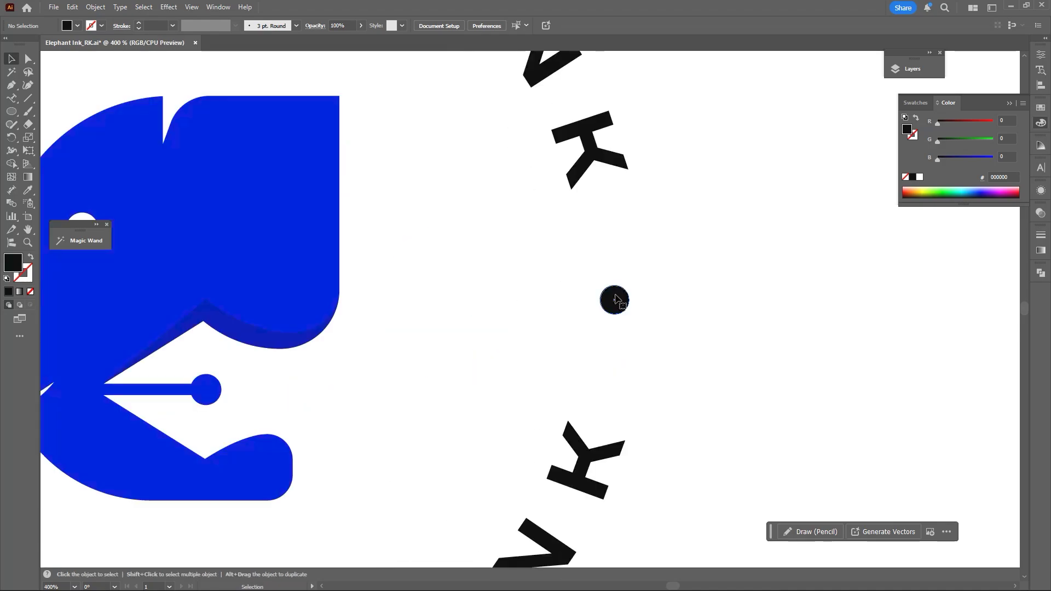
pyautogui.click(615, 301)
pyautogui.hotkey('ctrl', '=')
pyautogui.hotkey('ctrl', '=')
pyautogui.hotkey('ctrl', '=')
pyautogui.moveTo(624, 278); pyautogui.dragTo(615, 277)
pyautogui.scroll(-6, 622, 277)
pyautogui.moveTo(684, 335); pyautogui.dragTo(809, 443)
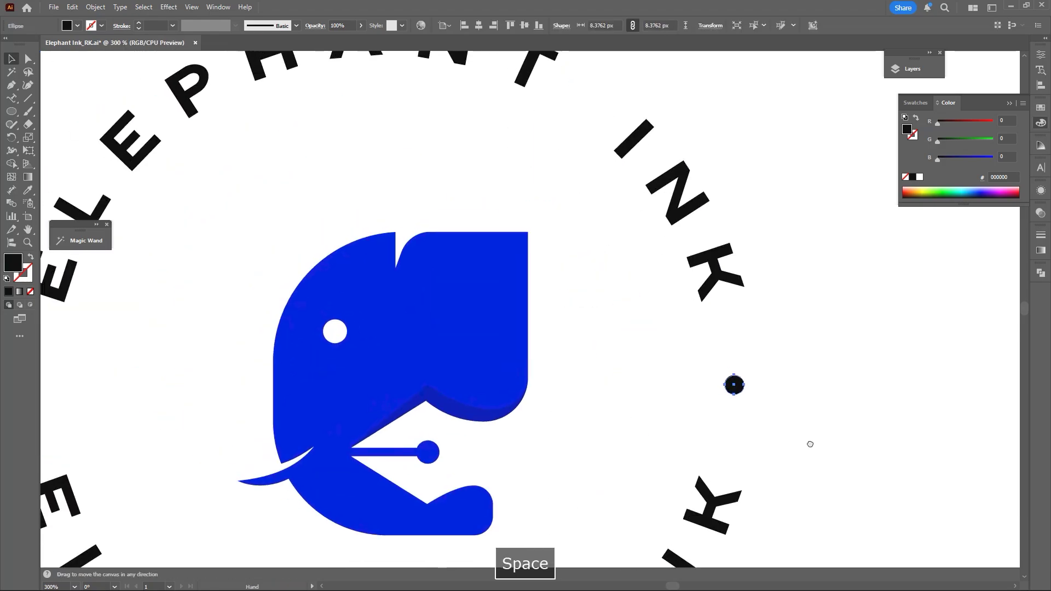
# Reflect a copy of the dot across the ring's vertical centre axis and group the two dots.
pyautogui.scroll(-1, 582, 297)
pyautogui.press('o')
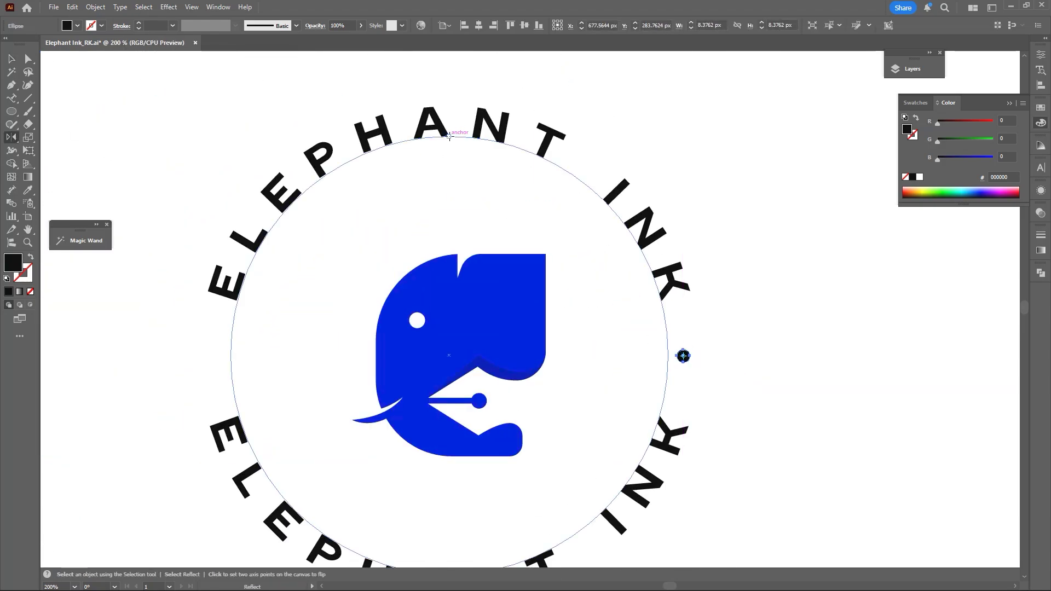
pyautogui.scroll(-2, 554, 257)
pyautogui.press('v')
pyautogui.click(671, 323)
pyautogui.click(618, 306)
pyautogui.keyDown('shift'); pyautogui.click(384, 307); pyautogui.keyUp('shift')
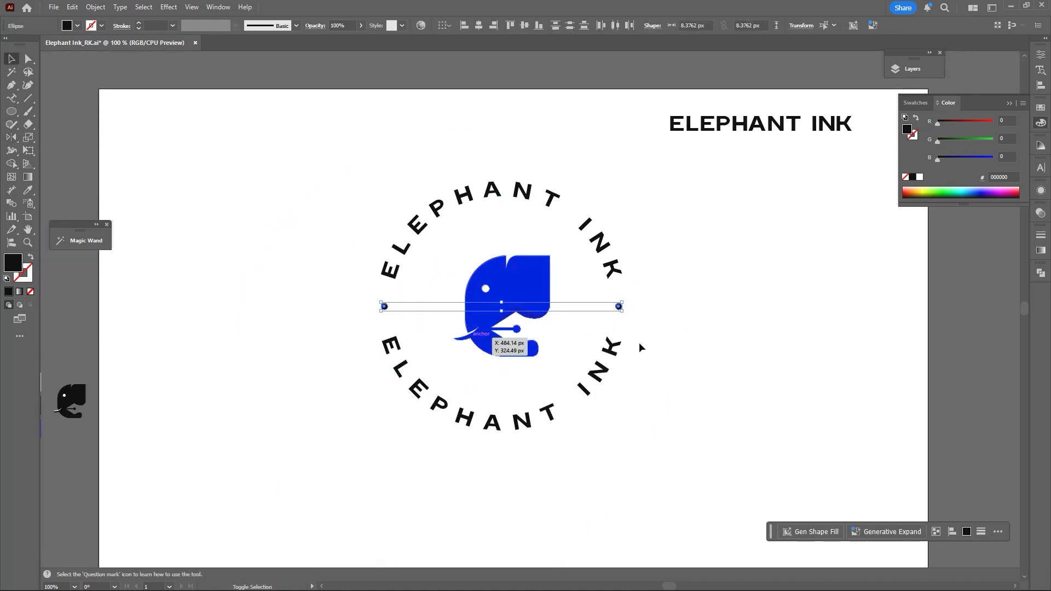
pyautogui.hotkey('ctrl', 'g')
pyautogui.click(706, 295)
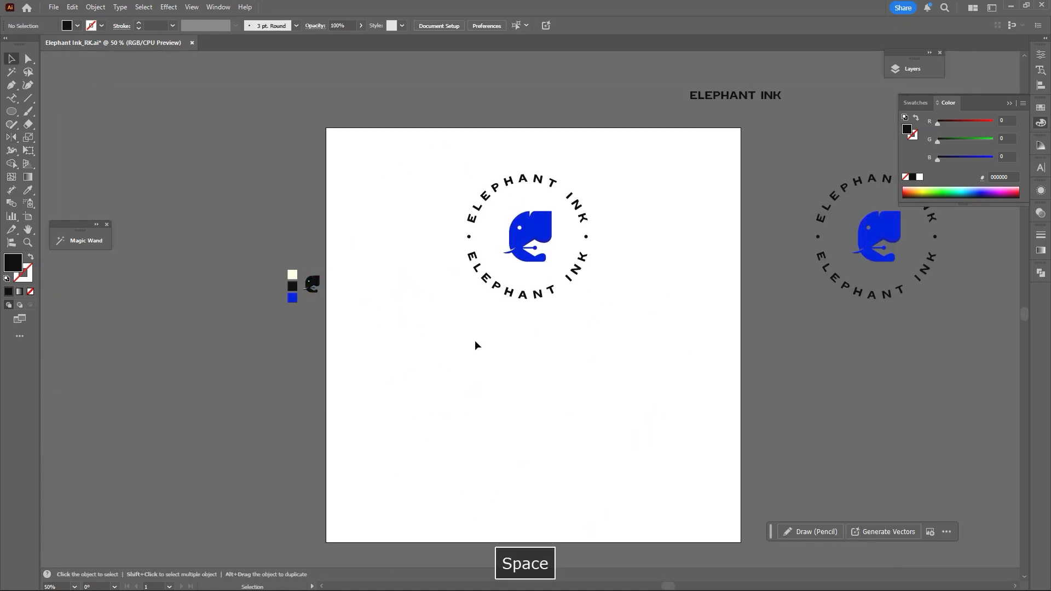
# Draw a 1080 x 1080 px rectangle over the artboard, fill it with the cream swatch colour and send it to the back.
pyautogui.press('m')
pyautogui.moveTo(650, 378); pyautogui.dragTo(622, 347)
pyautogui.moveTo(712, 94)
pyautogui.mouseDown()
pyautogui.moveTo(387, 399)
pyautogui.moveTo(297, 508)
pyautogui.mouseUp()
pyautogui.press('i')
pyautogui.click(263, 244)
pyautogui.hotkey('ctrl', 'shift', '[')
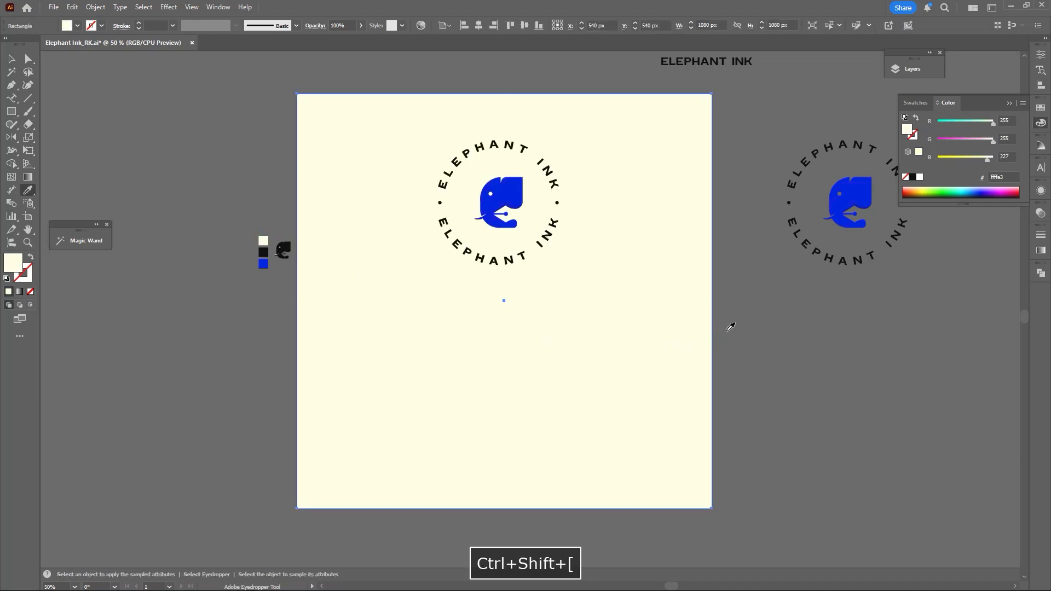
# Group the elephant, circular texts and dots, and centre the emblem on the cream background.
pyautogui.press('v')
pyautogui.hotkey('ctrl', 'a')
pyautogui.hotkey('ctrl', 'g')
pyautogui.hotkey('ctrl', 'shift', 'a')
pyautogui.hotkey('ctrl', 'a')
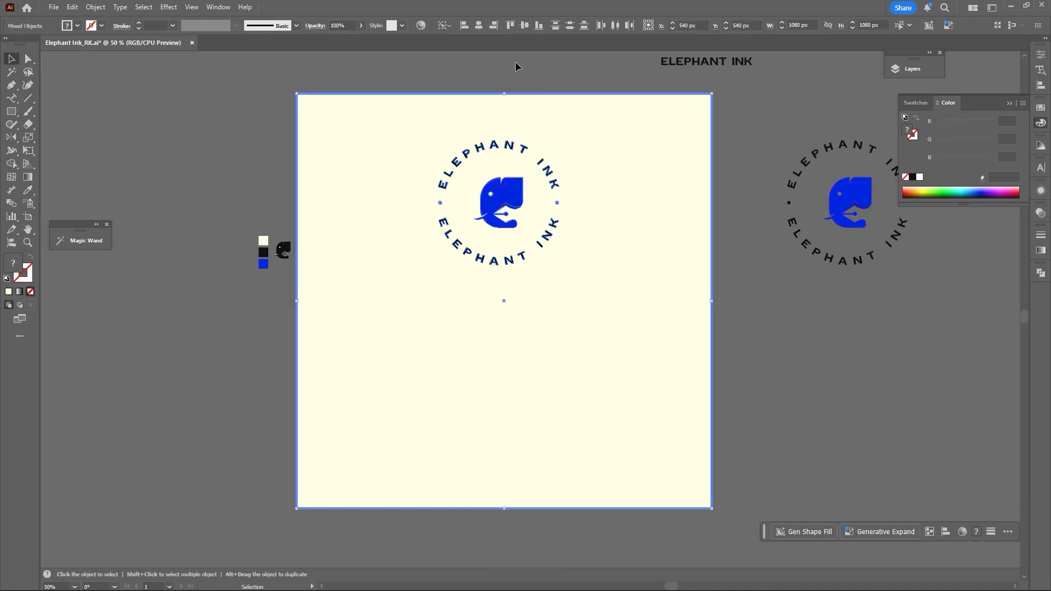
pyautogui.click(524, 26)
# Hide everything except the cream background and its emblem, and fit the artboard in the window.
pyautogui.hotkey('ctrl', 'a')
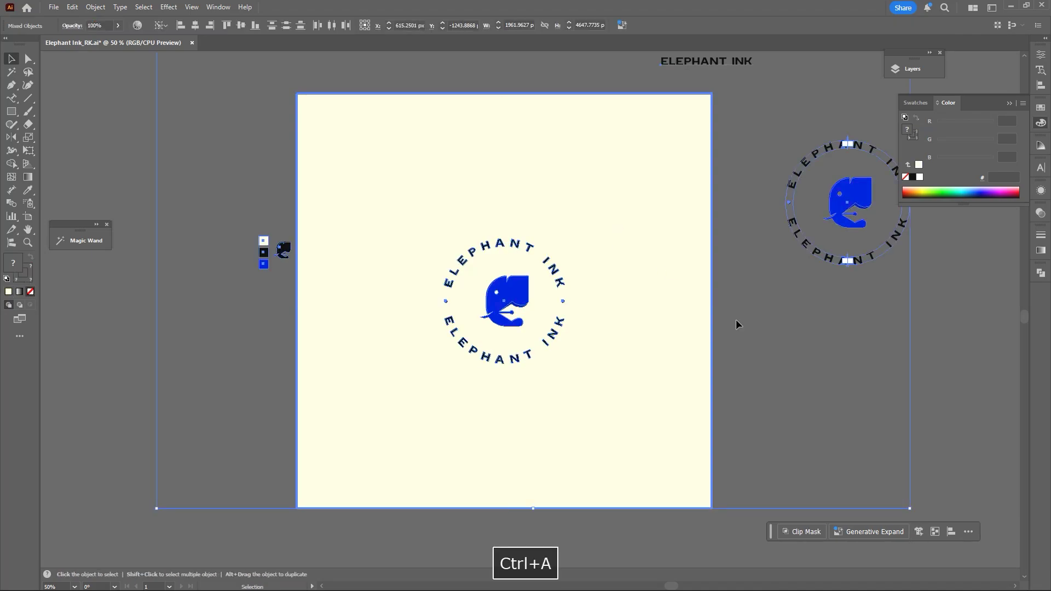
pyautogui.moveTo(753, 376); pyautogui.dragTo(446, 252)
pyautogui.hotkey('ctrl', '3')
pyautogui.hotkey('ctrl', '0')
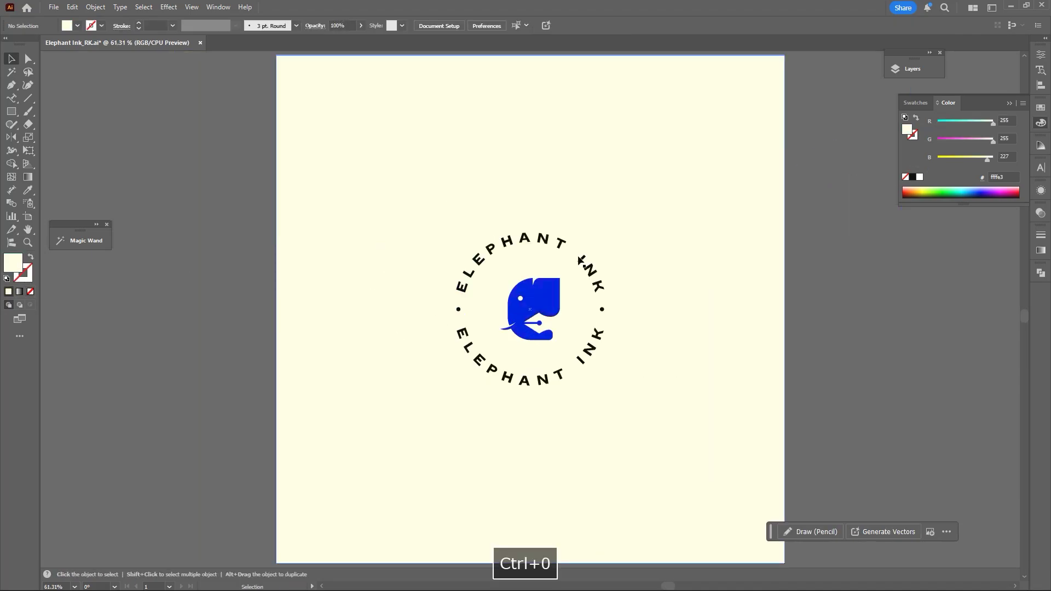